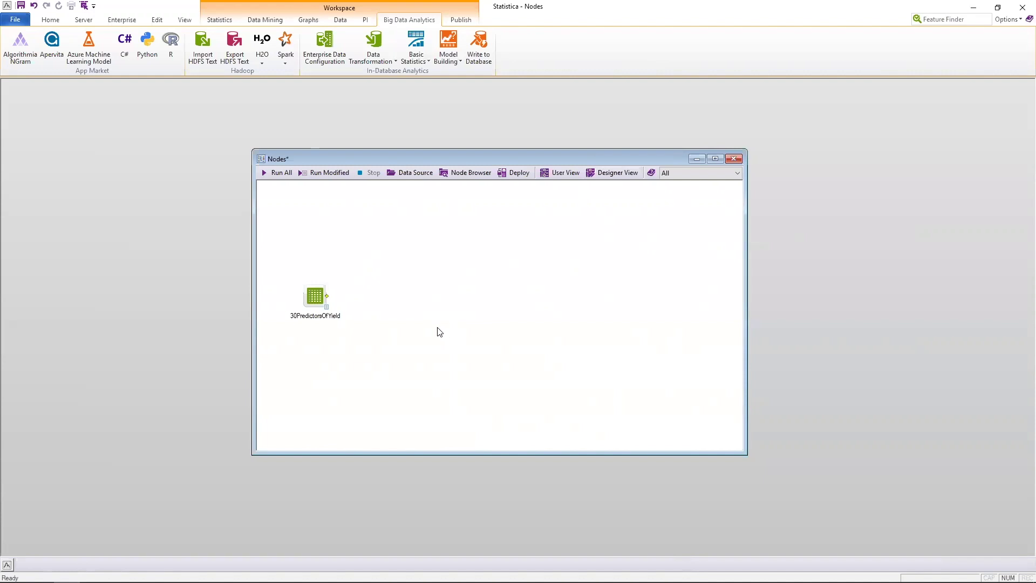
# - Add an Advanced Regression Trees (C&RT) node from I-Trees and link 30PredictorsOfYield to it
pyautogui.click(262, 26)
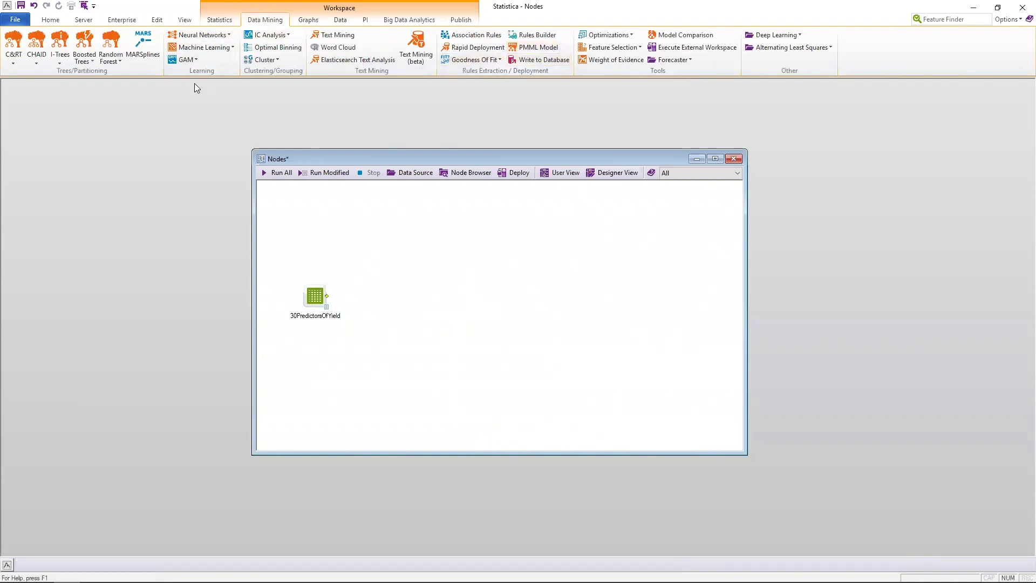
pyautogui.click(52, 62)
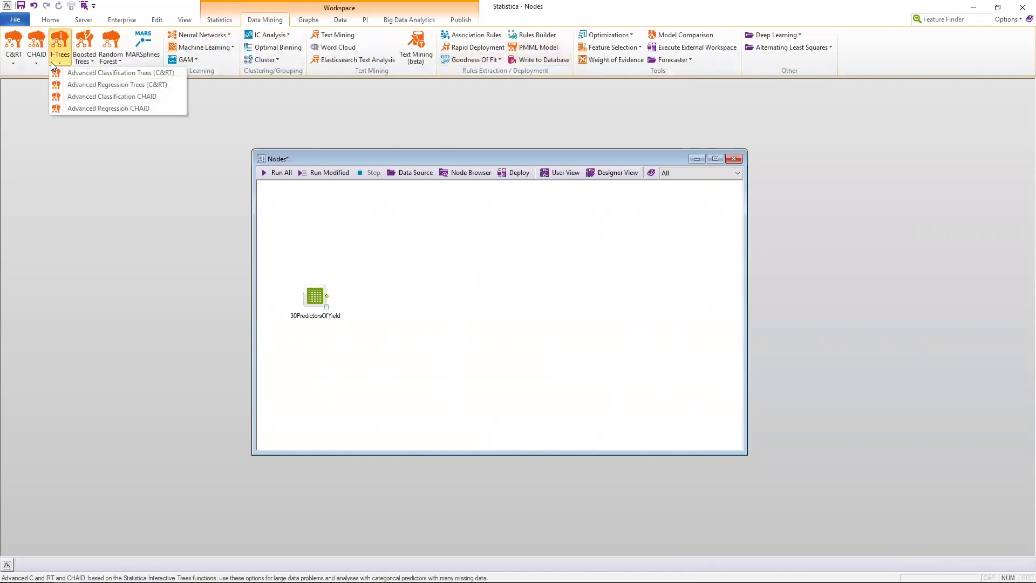
pyautogui.click(94, 87)
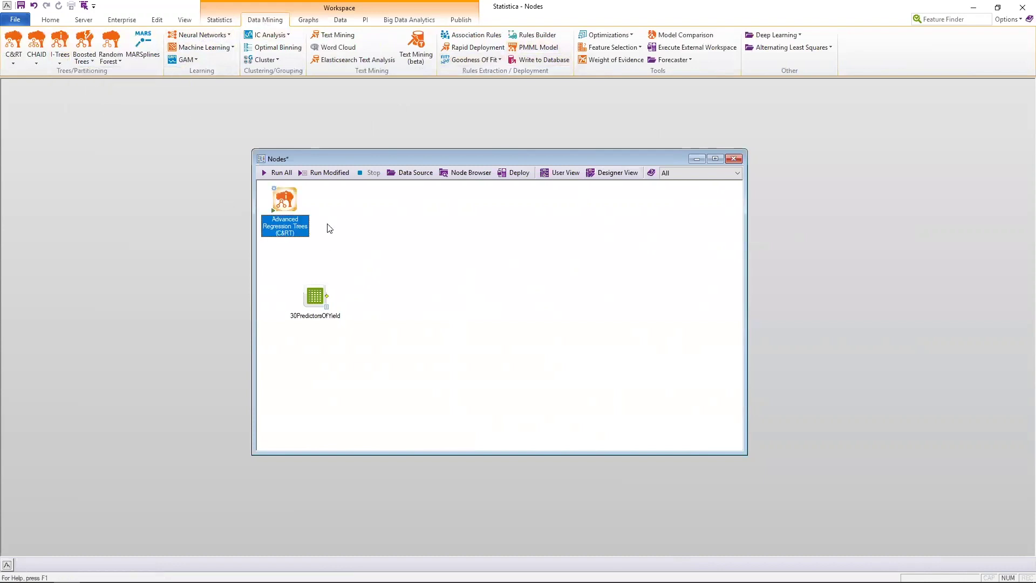
pyautogui.moveTo(292, 196); pyautogui.dragTo(418, 212)
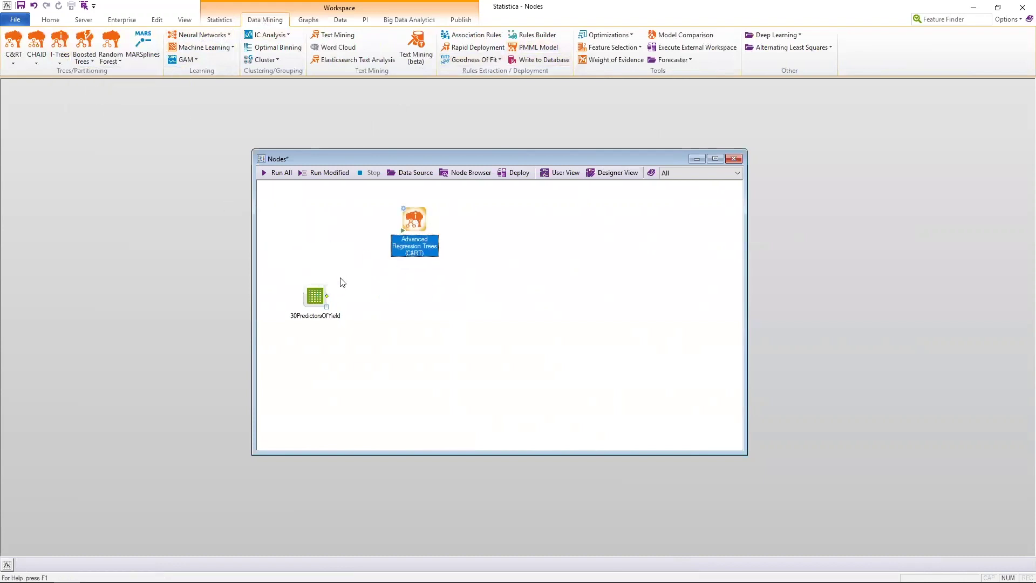
pyautogui.moveTo(326, 296); pyautogui.dragTo(433, 224)
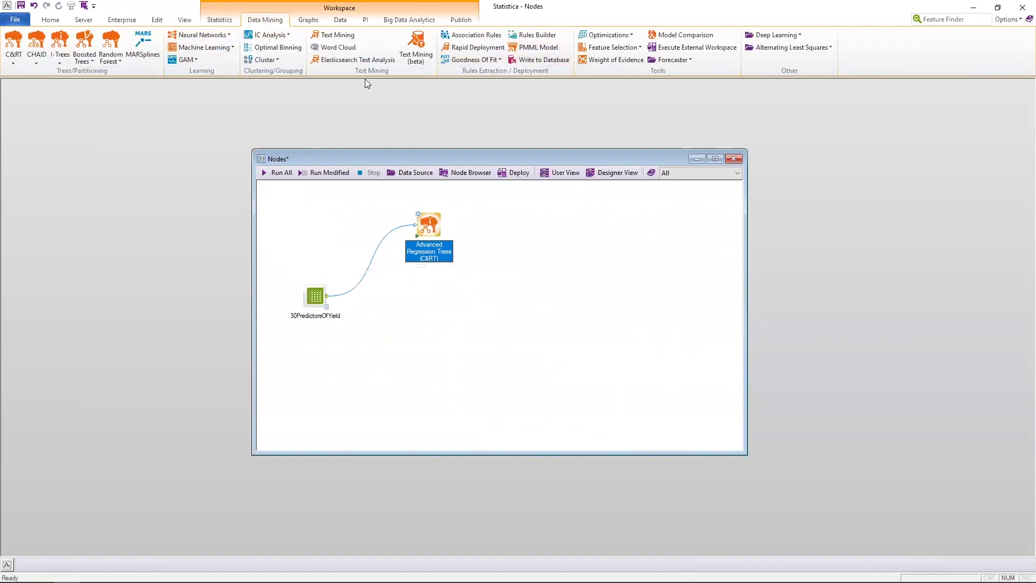
pyautogui.click(394, 22)
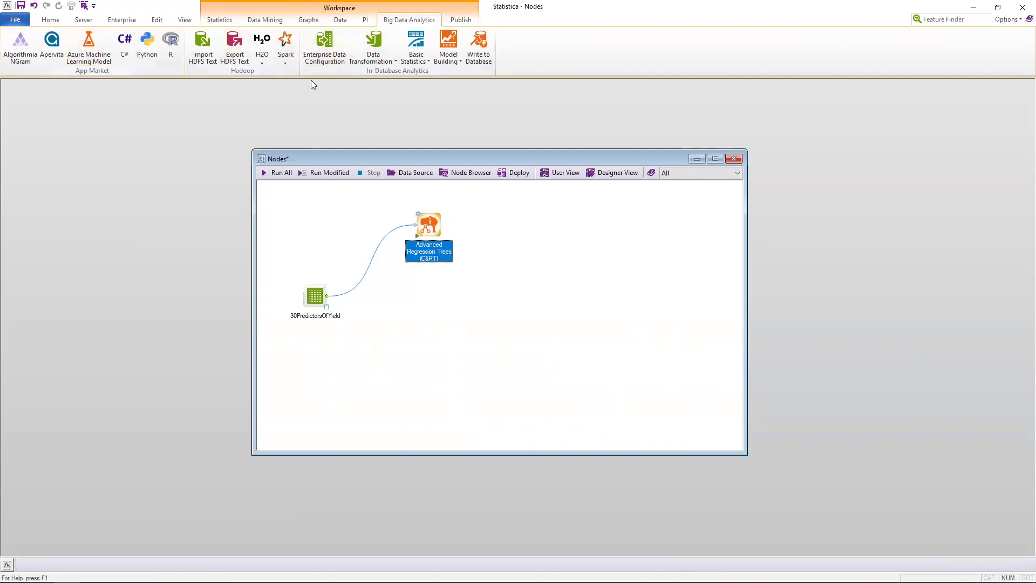
pyautogui.click(263, 21)
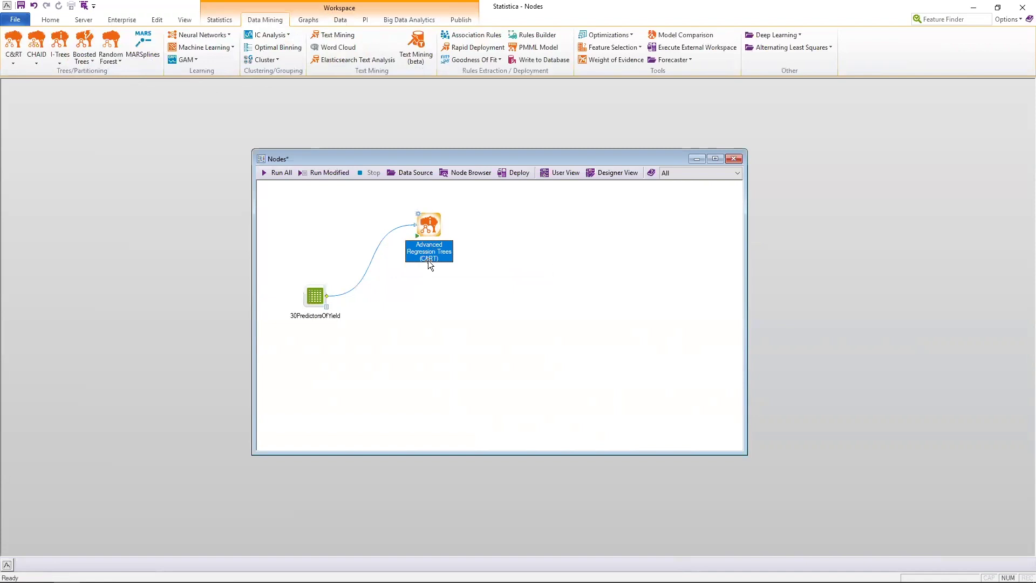
# - In the C&RT node's variables, choose Yield as dependent and variables 2-30 as continuous predictors
pyautogui.click(419, 218)
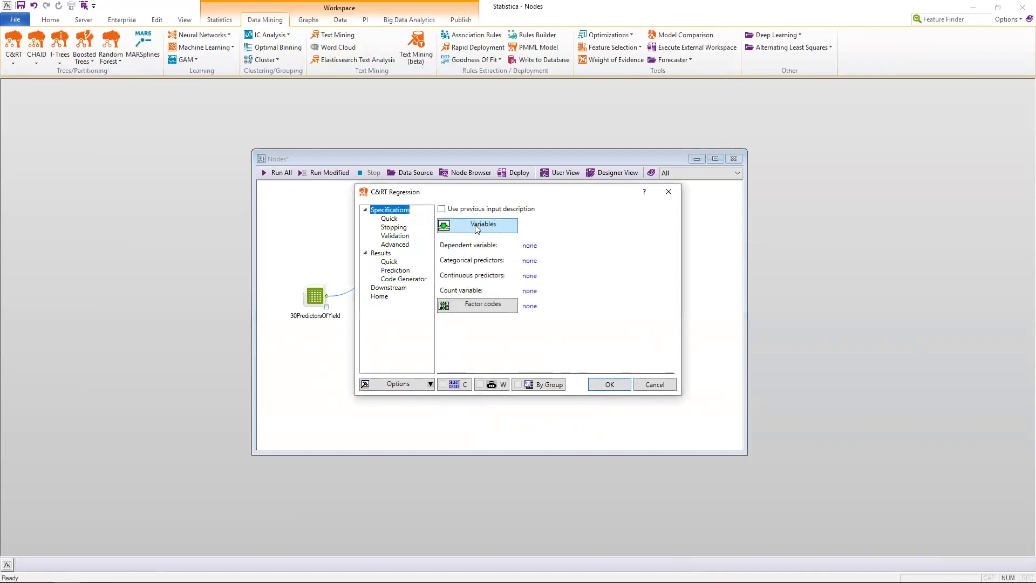
pyautogui.click(475, 225)
pyautogui.click(365, 232)
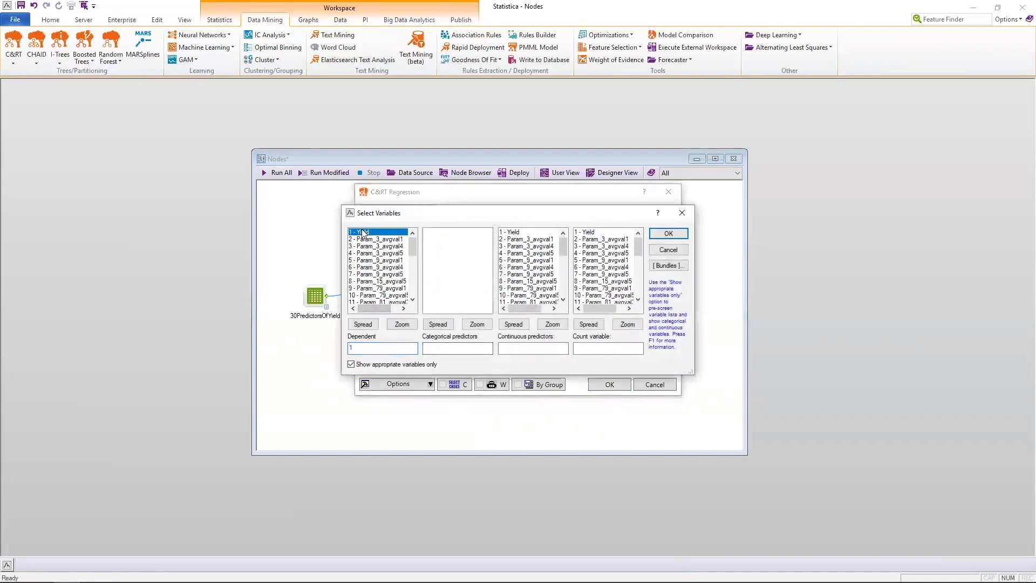
pyautogui.moveTo(521, 246); pyautogui.dragTo(523, 346)
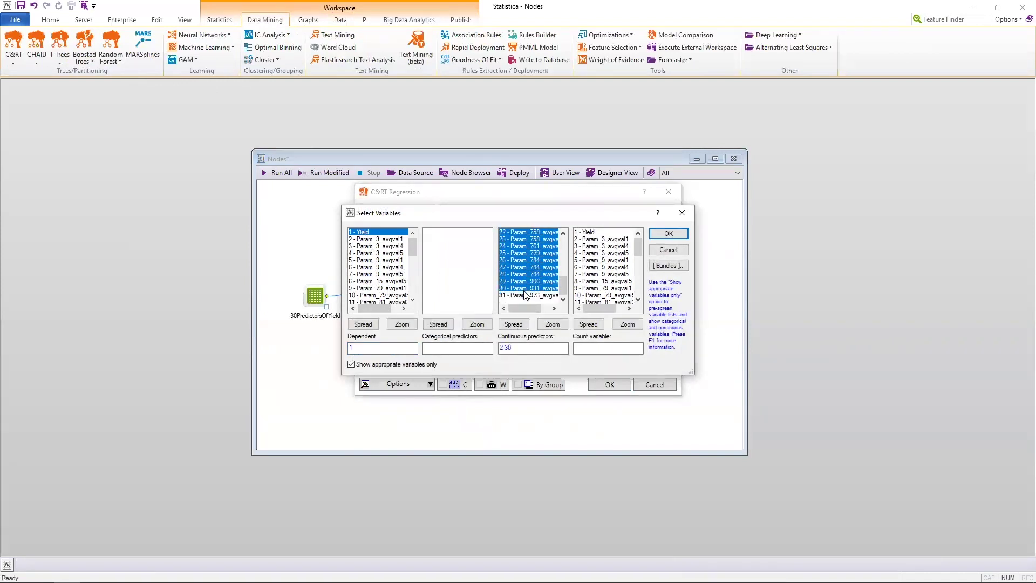
pyautogui.click(668, 234)
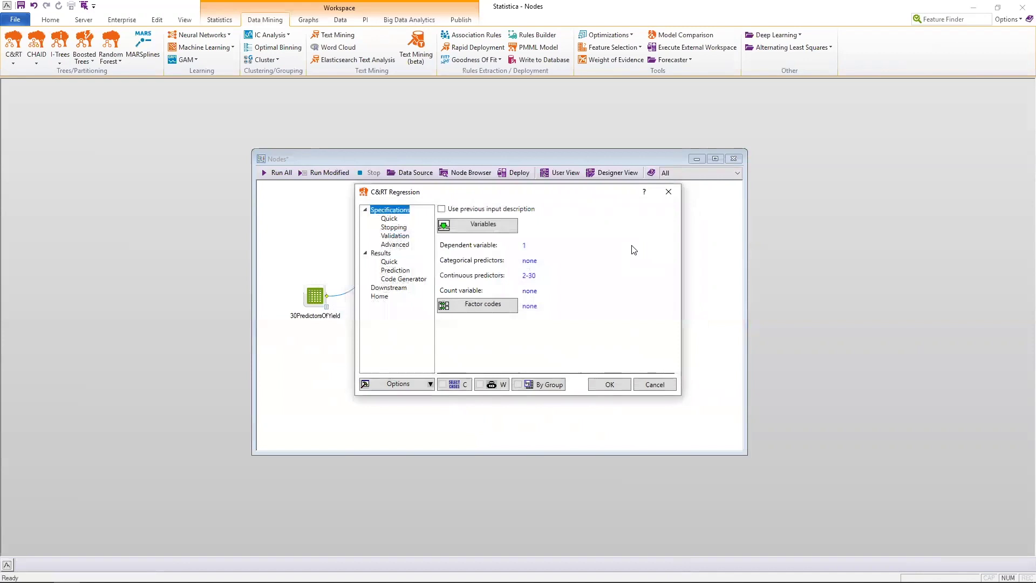
# - Review the Quick, Stopping, Validation and Advanced pages, and add the Advanced scrollable tree and Importance outputs
pyautogui.click(392, 219)
pyautogui.click(392, 228)
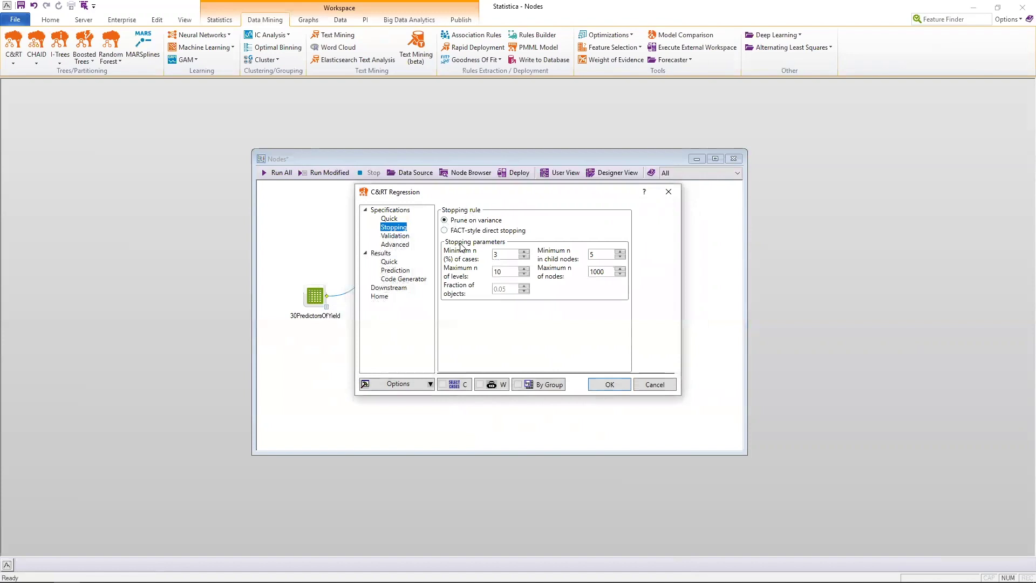
pyautogui.click(401, 239)
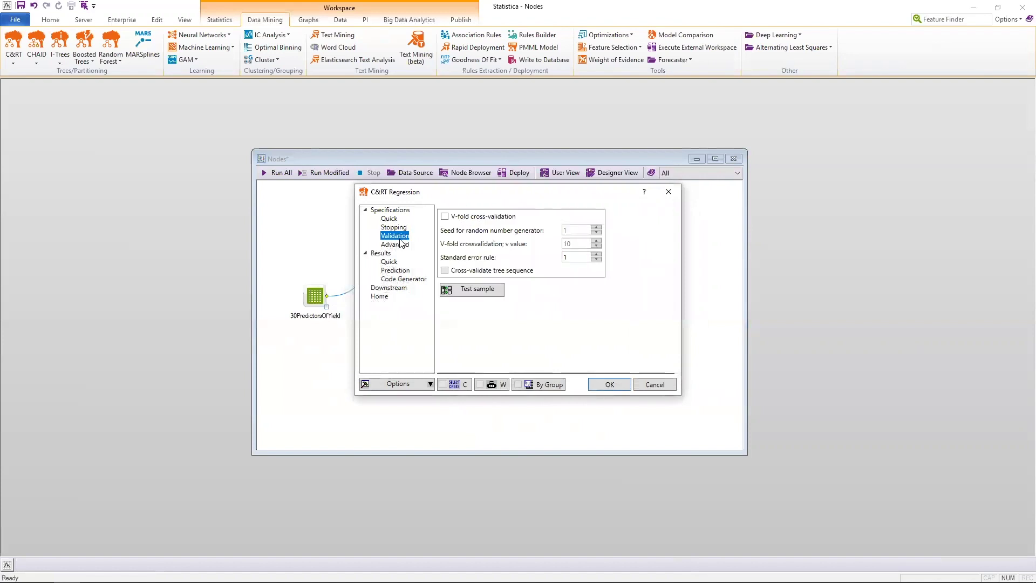
pyautogui.click(404, 246)
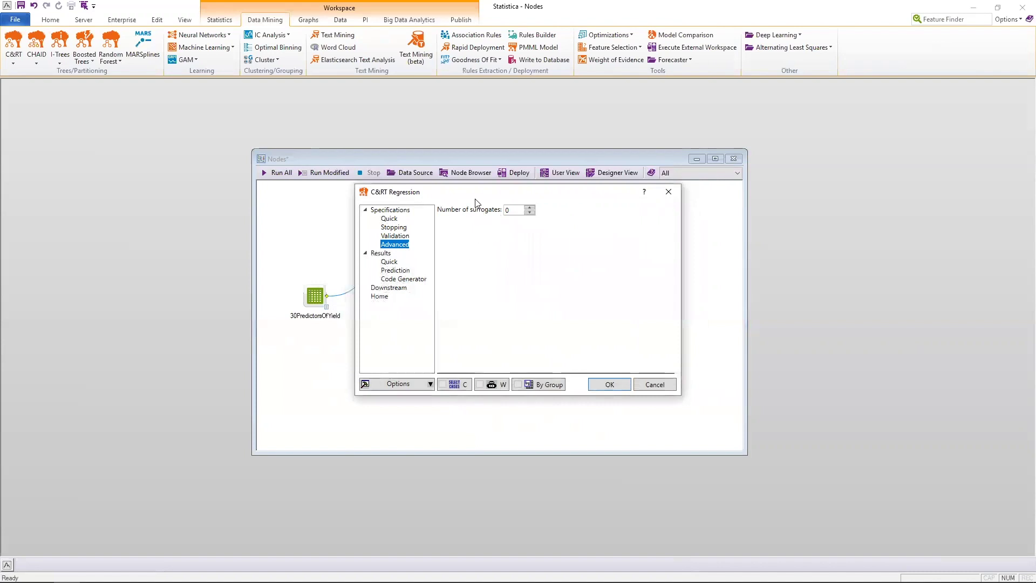
pyautogui.click(380, 254)
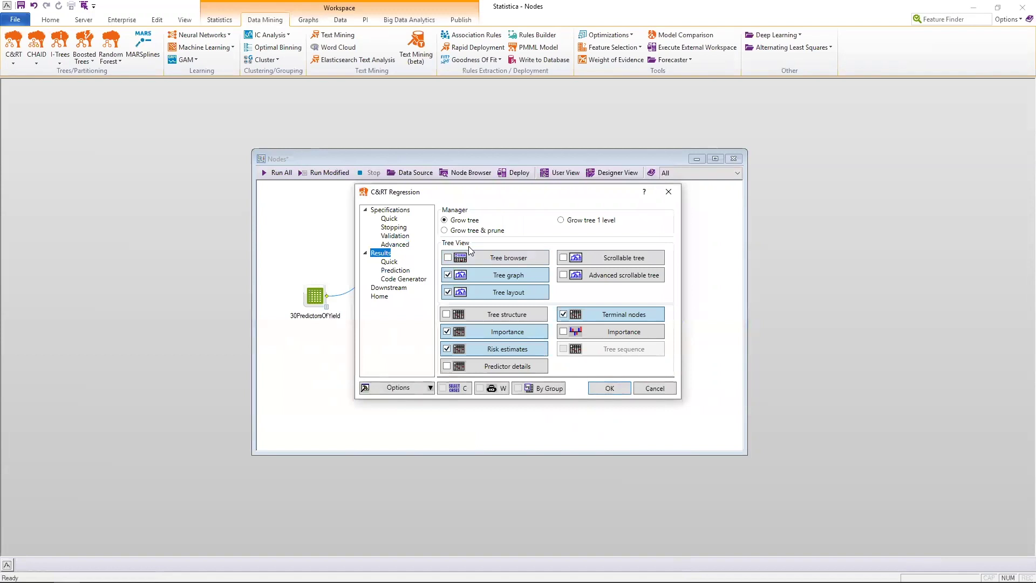
pyautogui.click(563, 275)
pyautogui.click(563, 332)
# - Set the downstream output to Predicted Values and confirm the regression tree settings
pyautogui.click(395, 271)
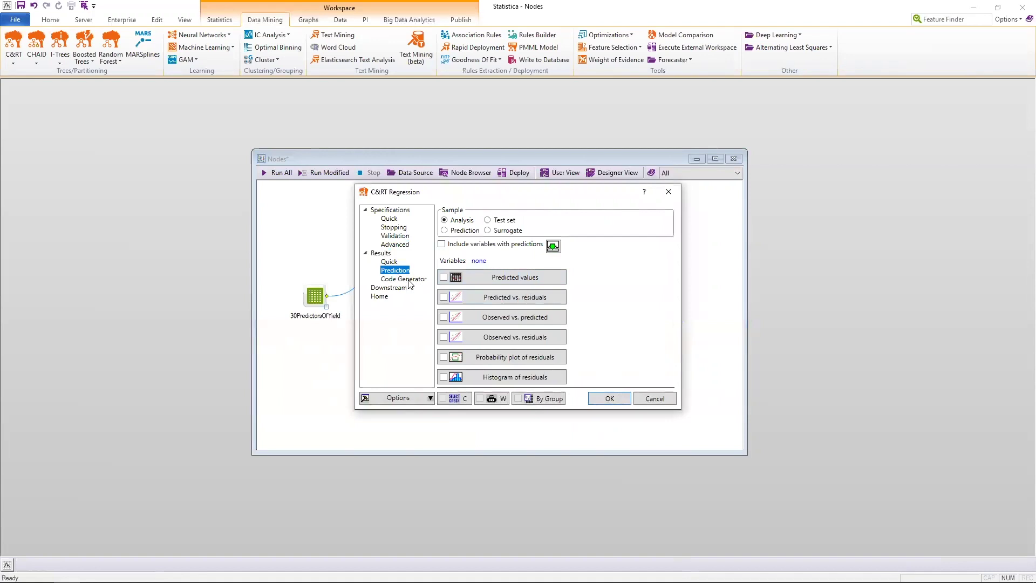
pyautogui.click(410, 279)
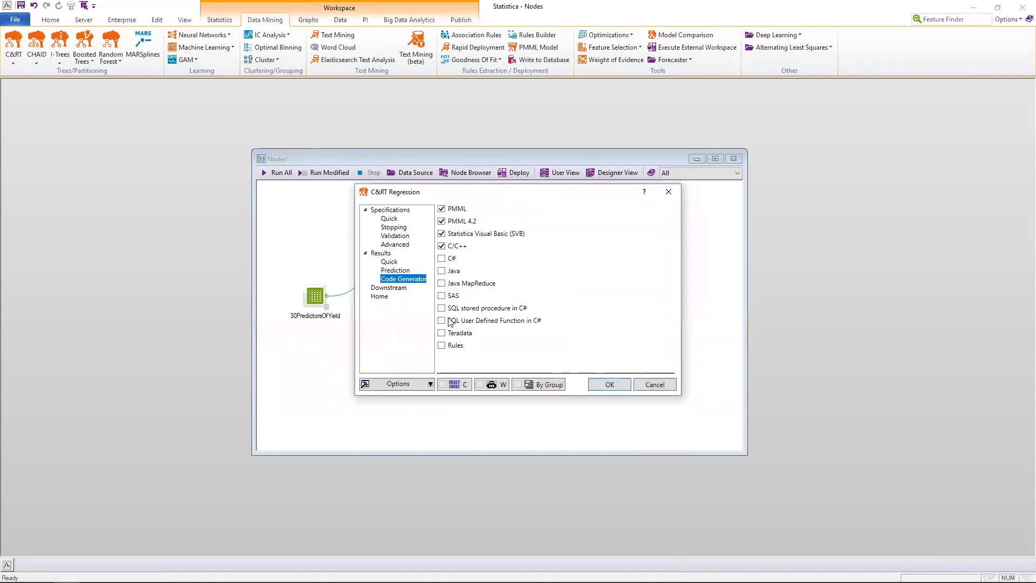
pyautogui.click(388, 289)
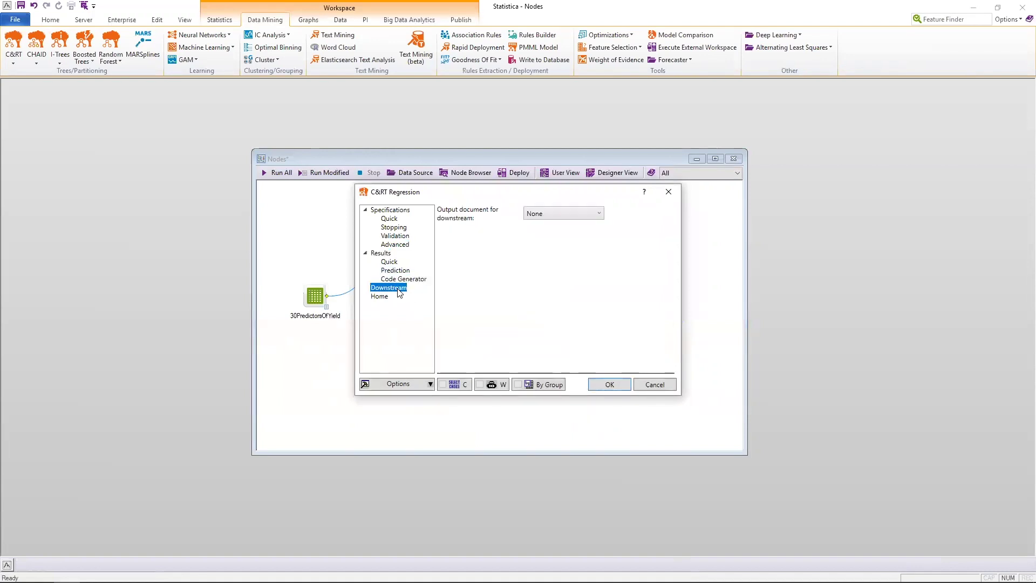
pyautogui.click(544, 216)
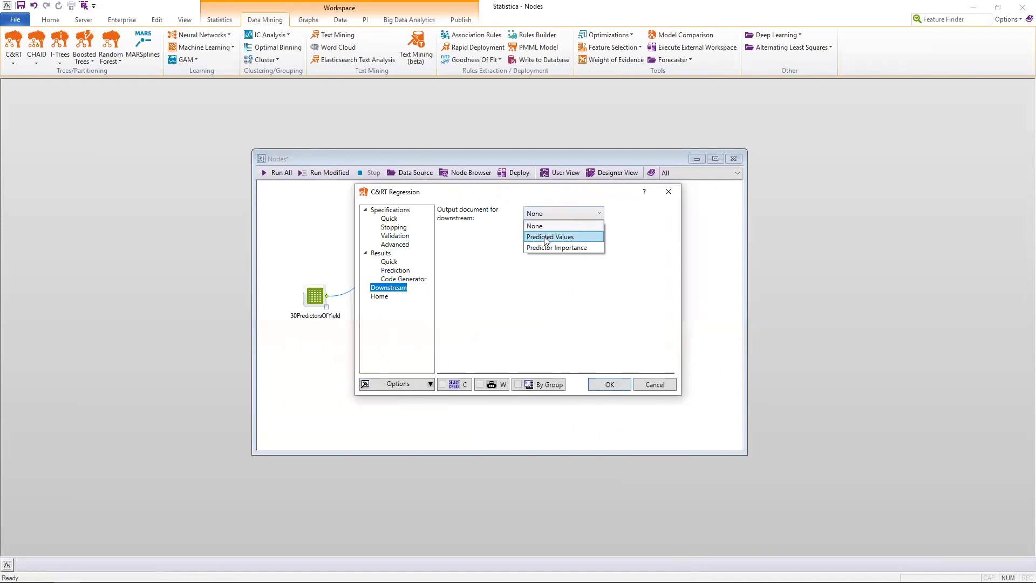
pyautogui.click(544, 236)
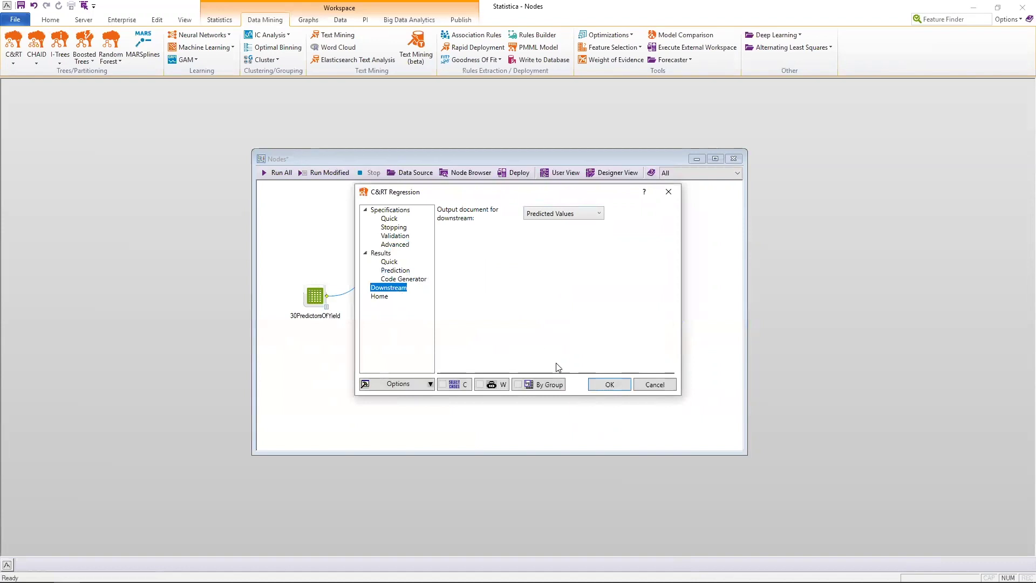
pyautogui.click(599, 384)
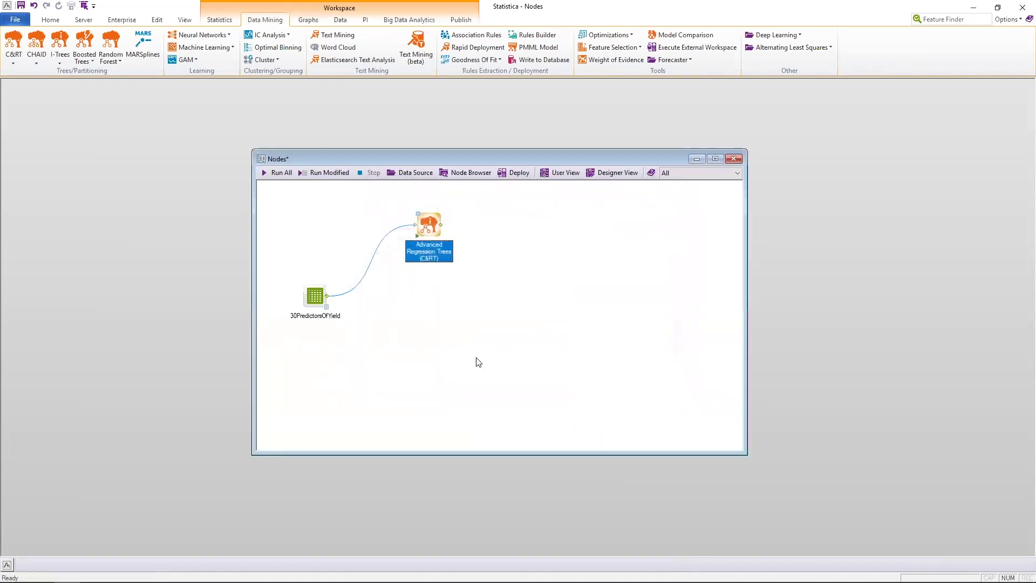
# - Run the C&RT node, then view its Reporting Documents with macros enabled and close them
pyautogui.click(416, 236)
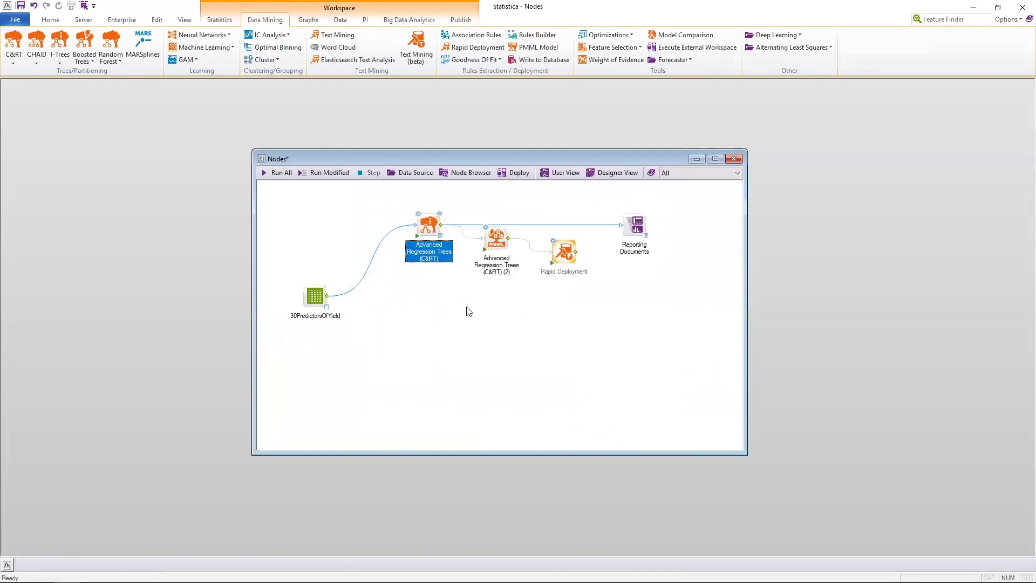
pyautogui.click(440, 213)
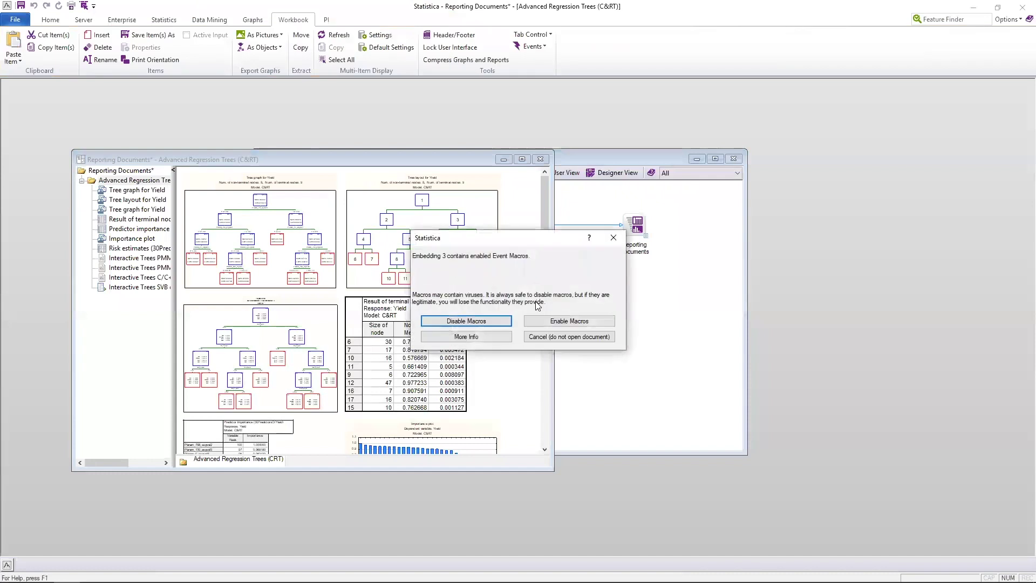
pyautogui.click(561, 321)
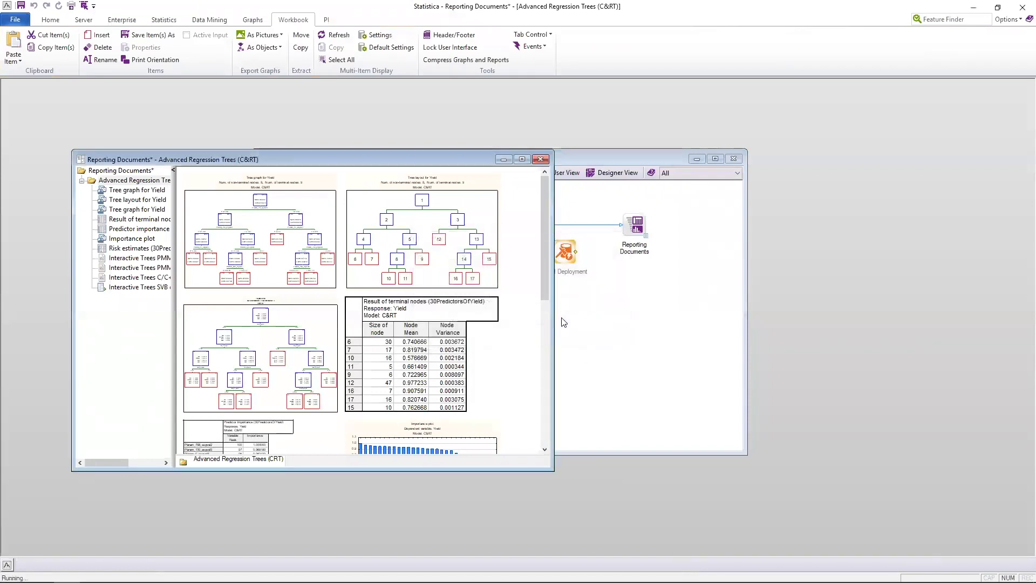
pyautogui.click(541, 159)
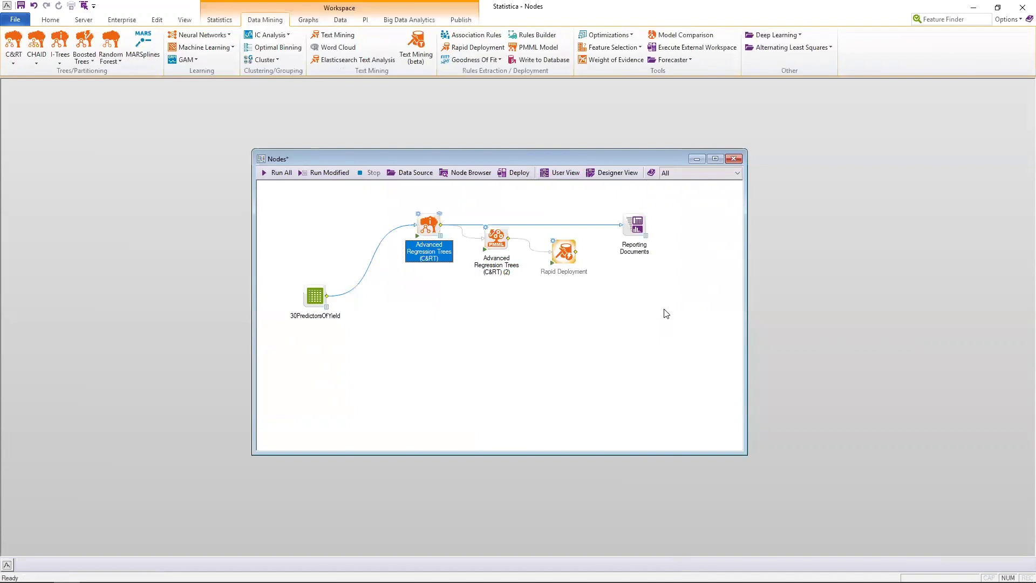
# - Add a C&RT Standard Regression Trees node and feed it from 30PredictorsOfYield
pyautogui.click(219, 19)
pyautogui.click(265, 19)
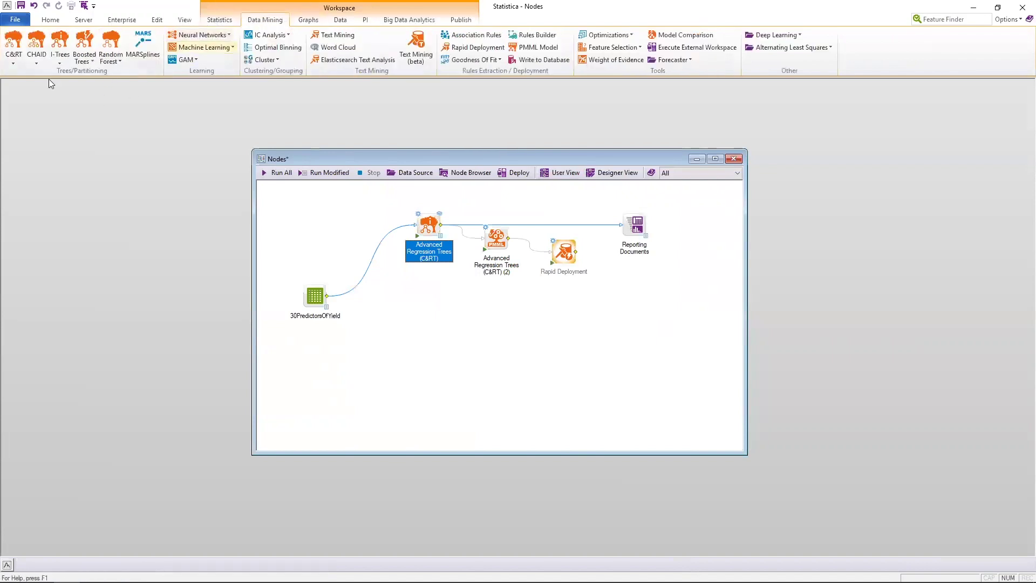
pyautogui.click(14, 58)
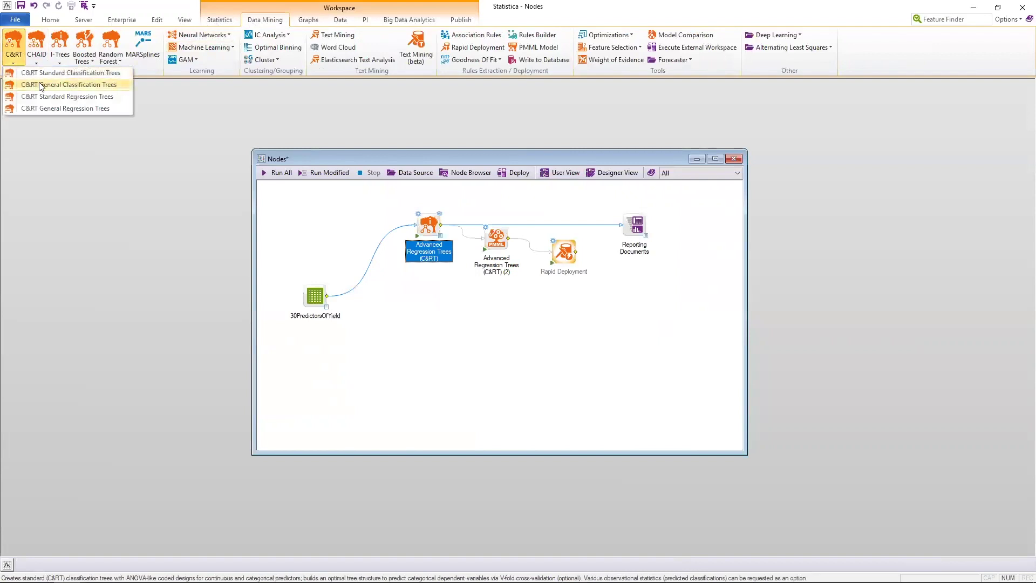
pyautogui.click(50, 108)
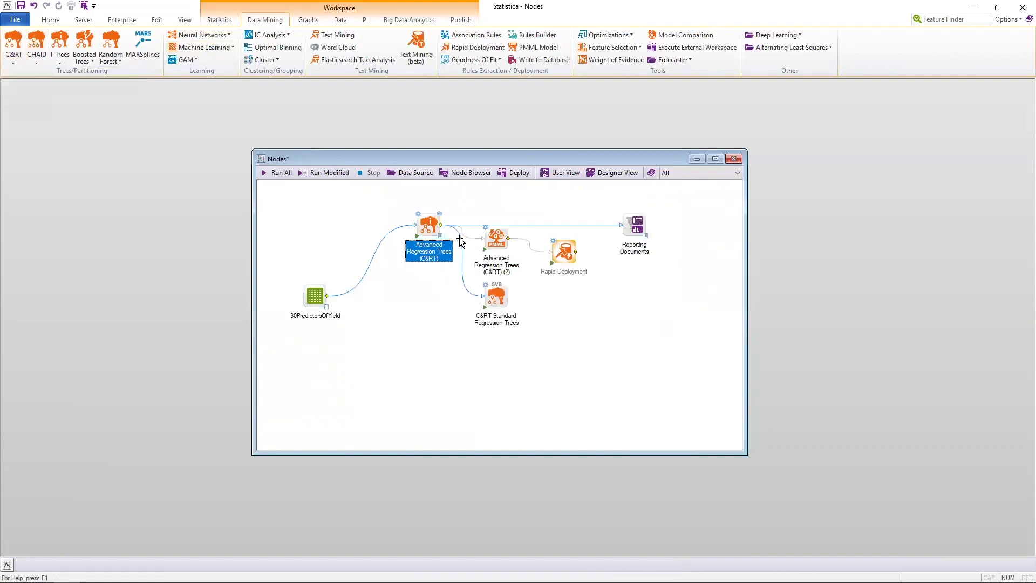
pyautogui.moveTo(462, 238); pyautogui.dragTo(316, 296)
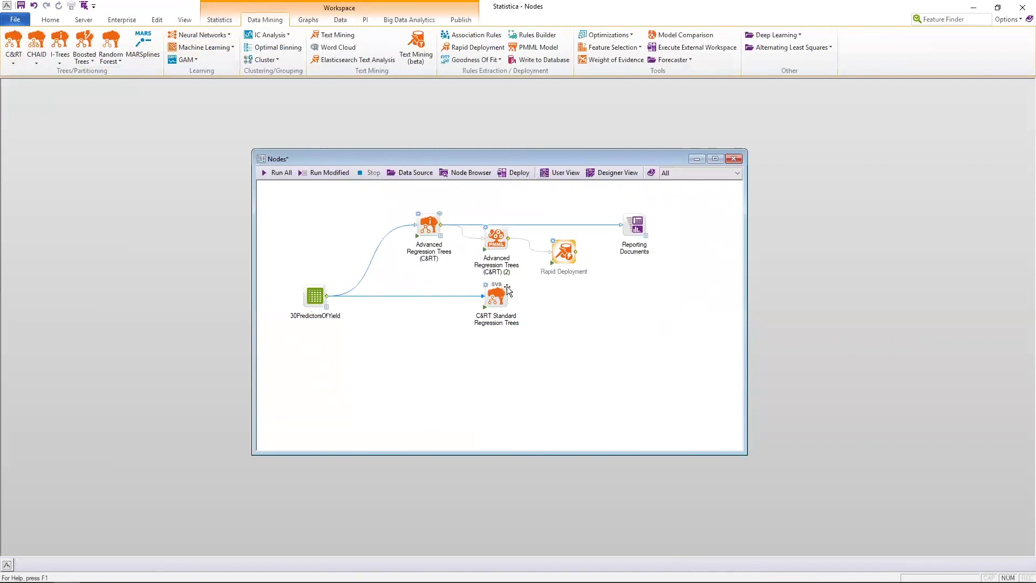
pyautogui.moveTo(496, 294); pyautogui.dragTo(432, 294)
# - Close the standard tree settings unchanged and delete the link from 30PredictorsOfYield
pyautogui.doubleClick(432, 294)
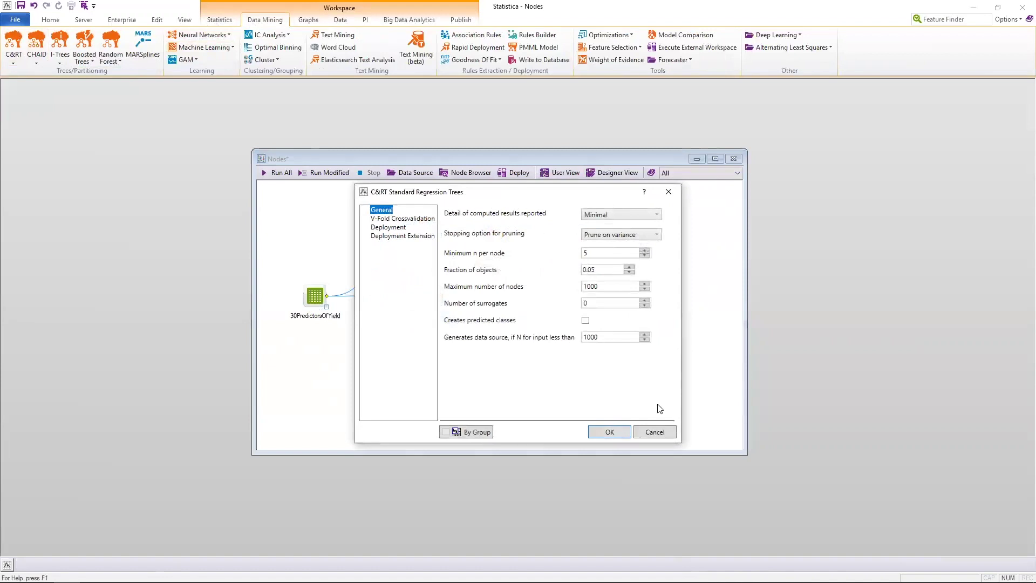
pyautogui.click(645, 430)
pyautogui.click(386, 296)
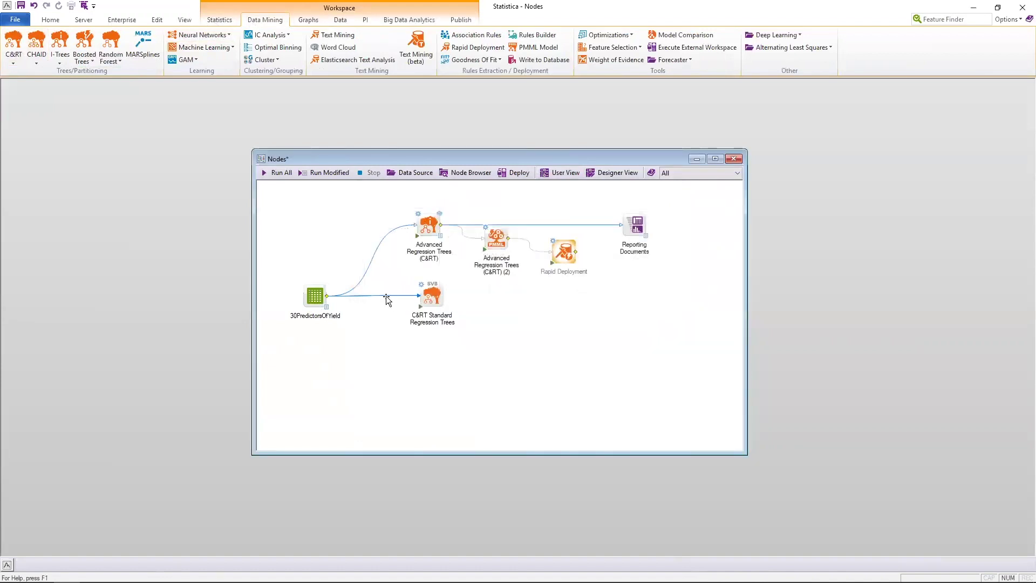
pyautogui.press('Delete')
# - Find Select Variables via Feature Finder and place its node beside 30PredictorsOfYield
pyautogui.click(943, 23)
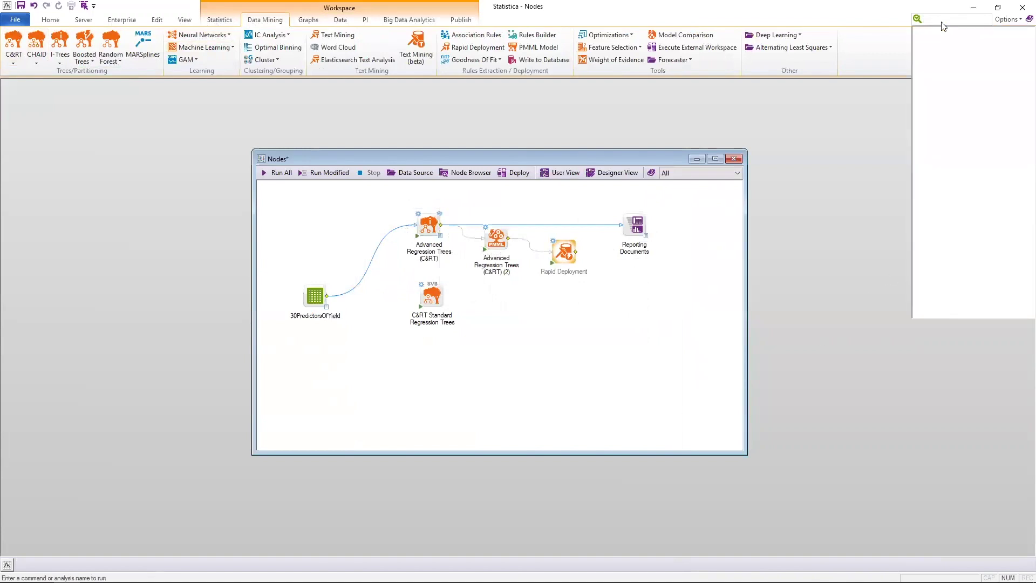
pyautogui.write('selec')
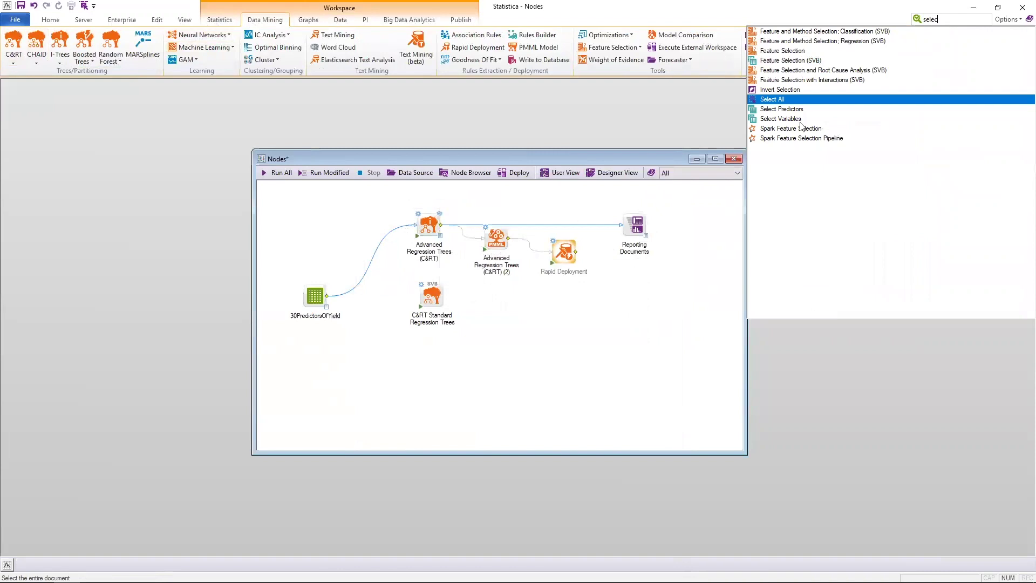
pyautogui.click(786, 119)
pyautogui.moveTo(277, 203)
pyautogui.mouseDown()
pyautogui.moveTo(377, 299)
pyautogui.moveTo(351, 298)
pyautogui.moveTo(373, 296)
pyautogui.mouseUp()
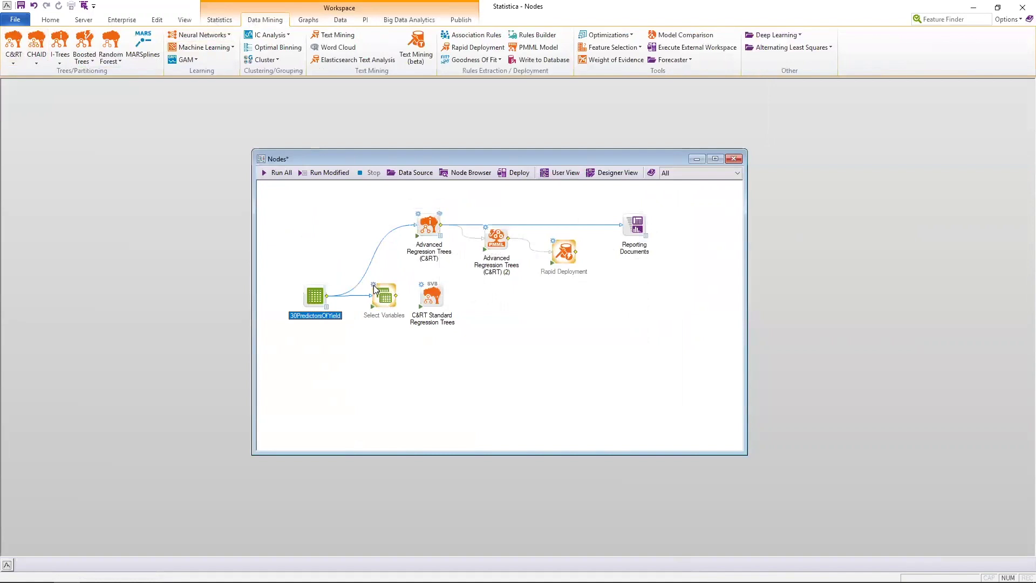
# - Set Select Variables to Yield as continuous dependent and variables 2–31 as continuous predictors
pyautogui.doubleClick(373, 289)
pyautogui.click(427, 238)
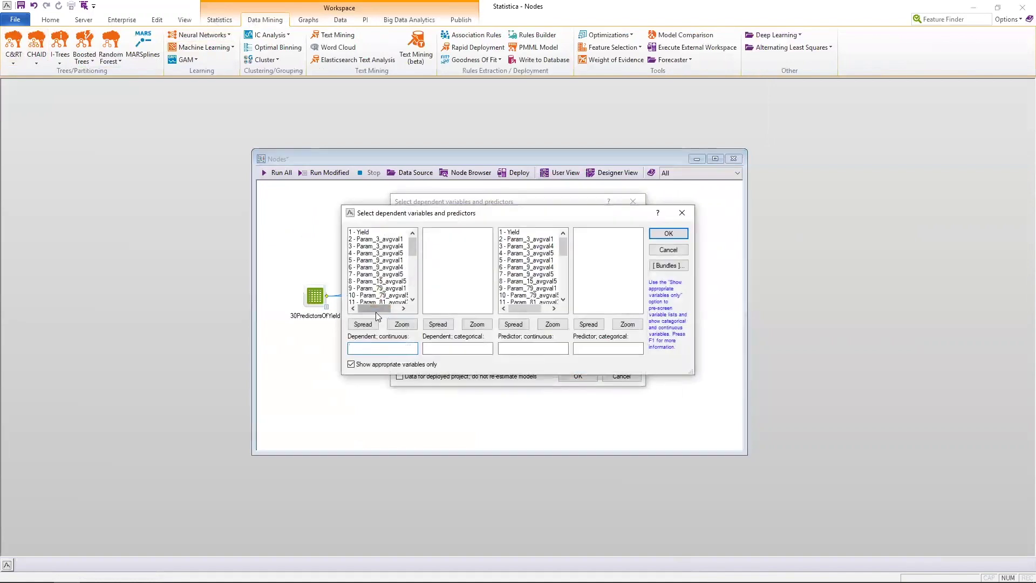
pyautogui.click(375, 233)
pyautogui.click(515, 239)
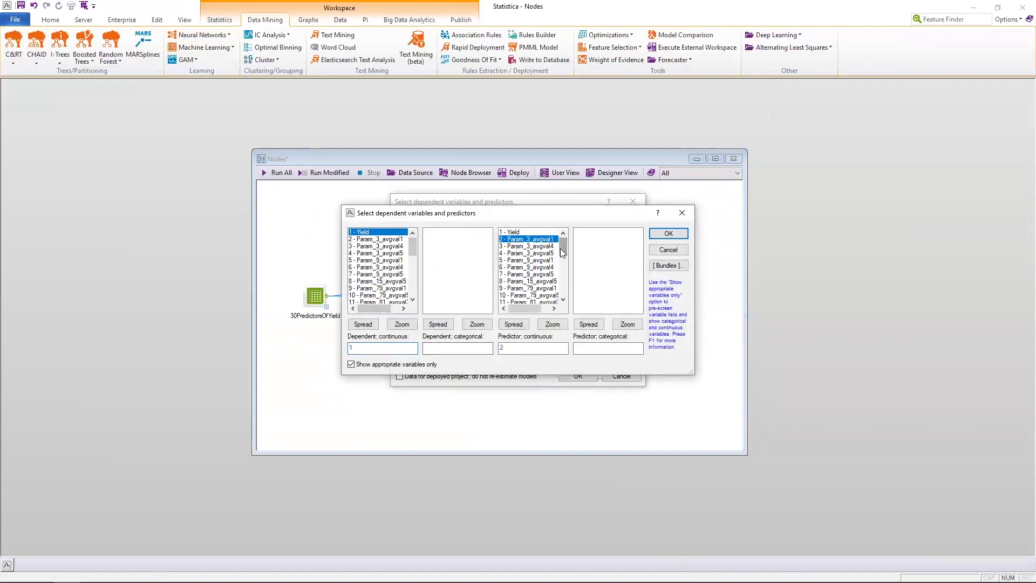
pyautogui.moveTo(563, 249); pyautogui.dragTo(568, 309)
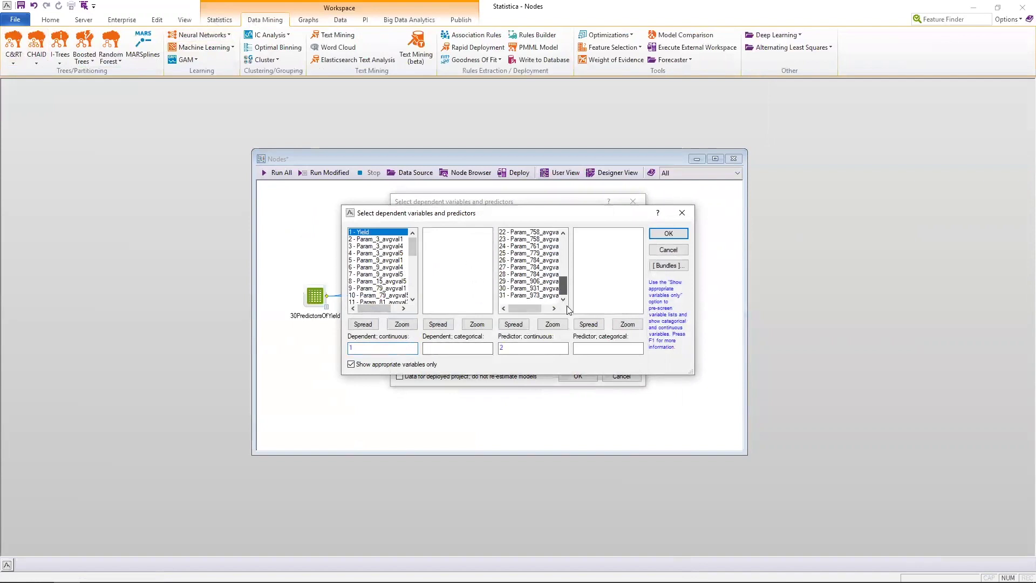
pyautogui.keyDown('shift'); pyautogui.click(534, 296); pyautogui.keyUp('shift')
pyautogui.click(667, 234)
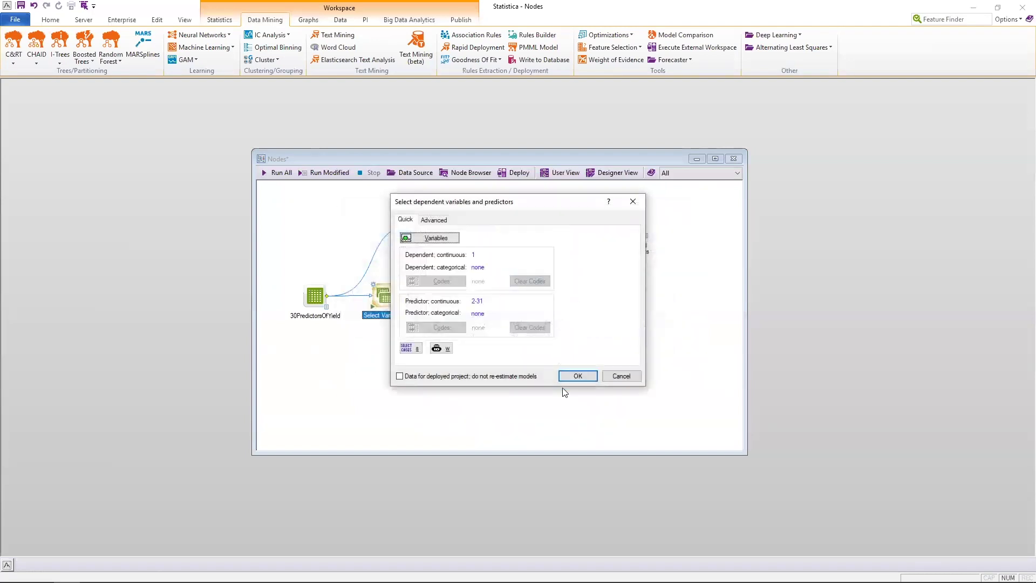
pyautogui.click(575, 376)
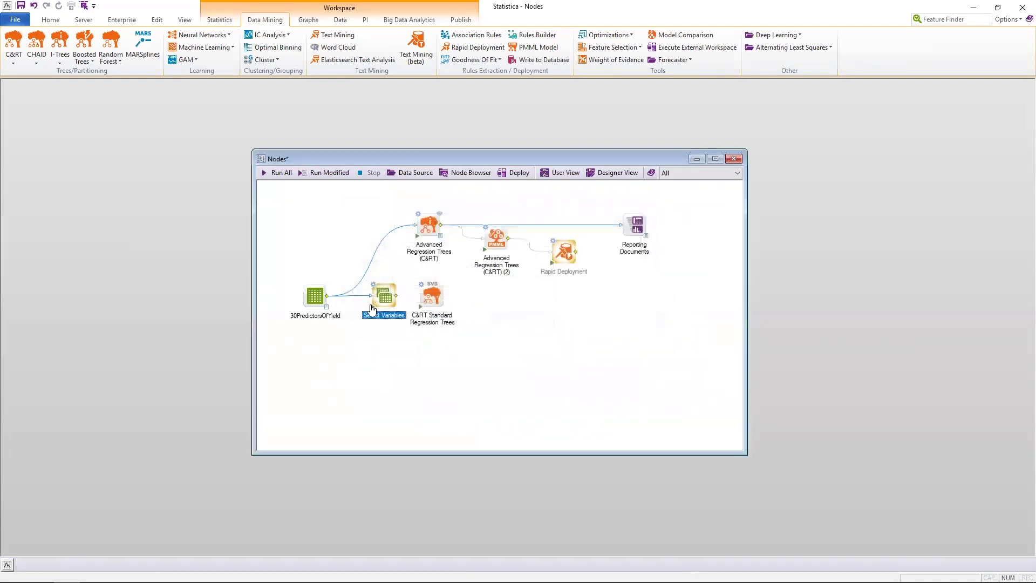
# - Connect Select Variables to the standard tree, browse its V-Fold and Deployment pages, keep Minimal detail
pyautogui.click(396, 295)
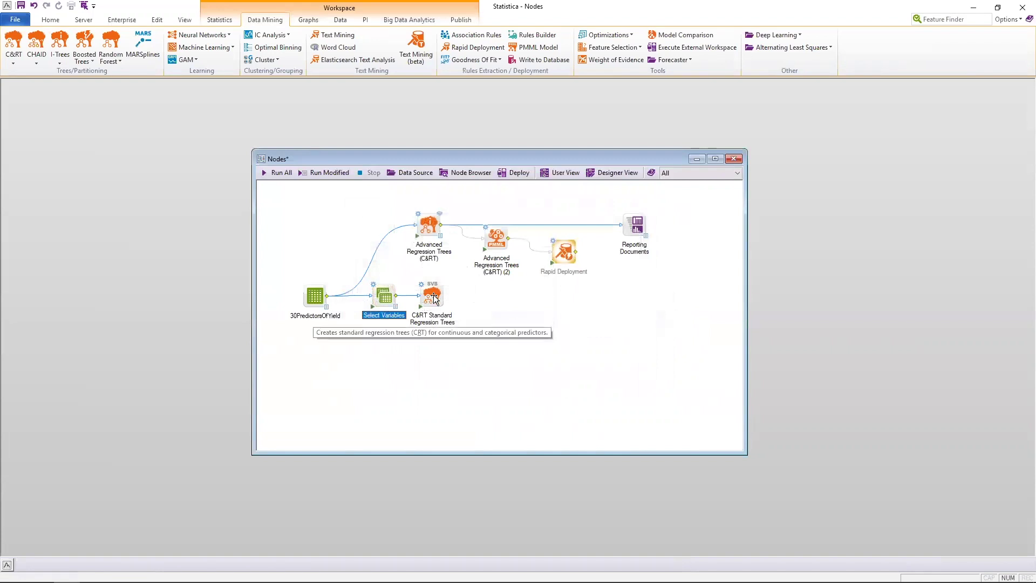
pyautogui.doubleClick(431, 297)
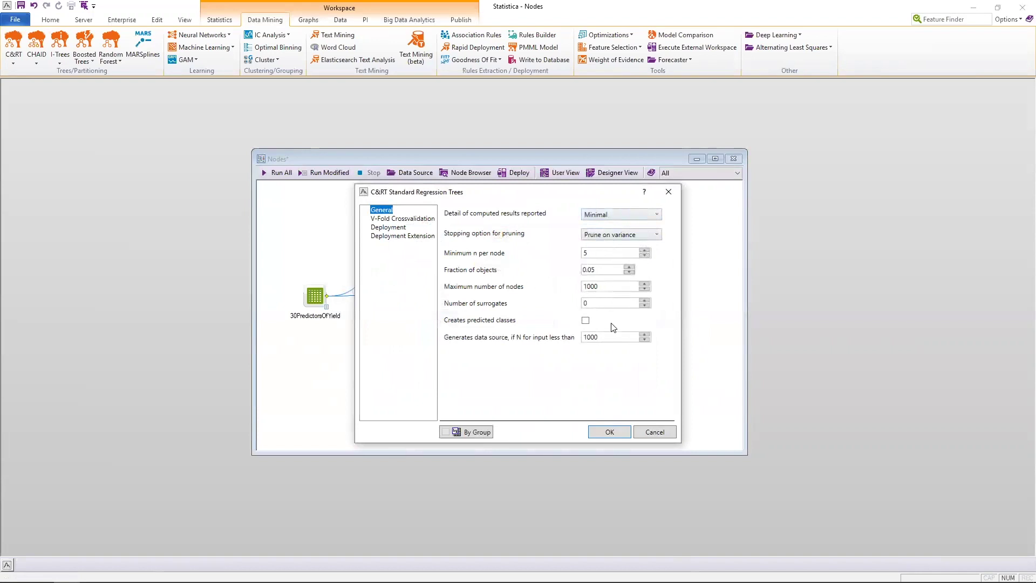
pyautogui.click(406, 219)
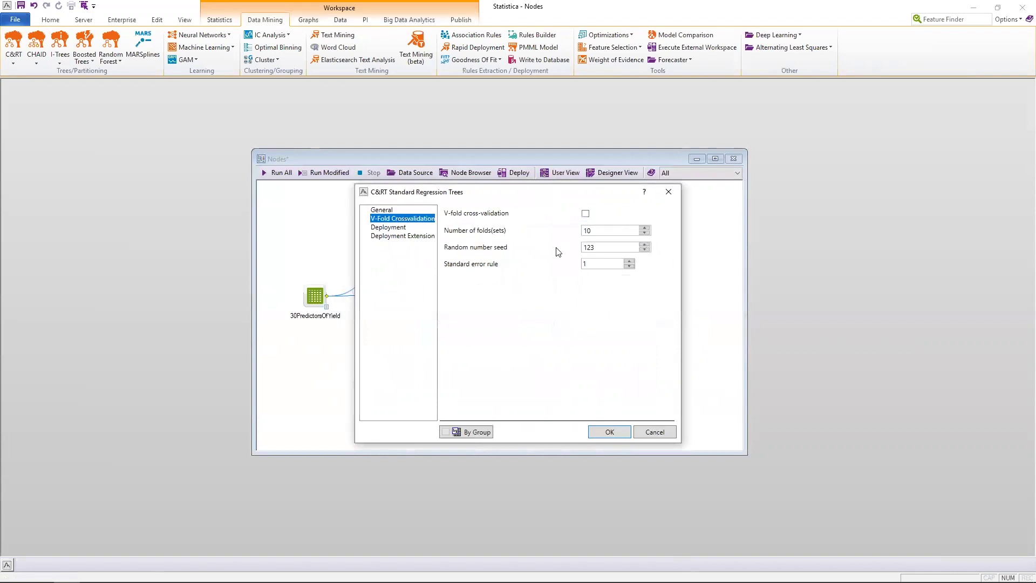
pyautogui.click(402, 227)
pyautogui.click(402, 237)
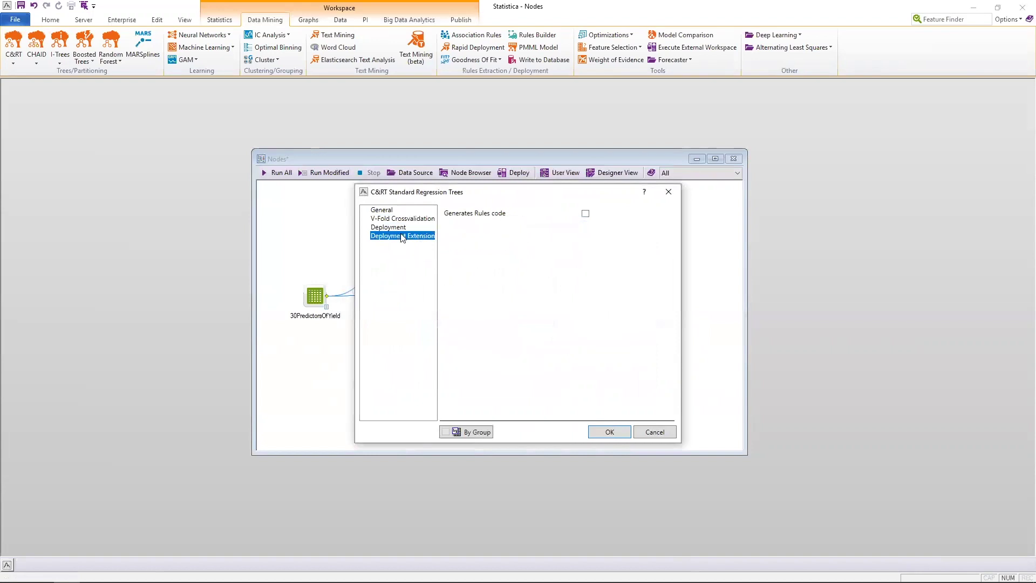
pyautogui.click(388, 210)
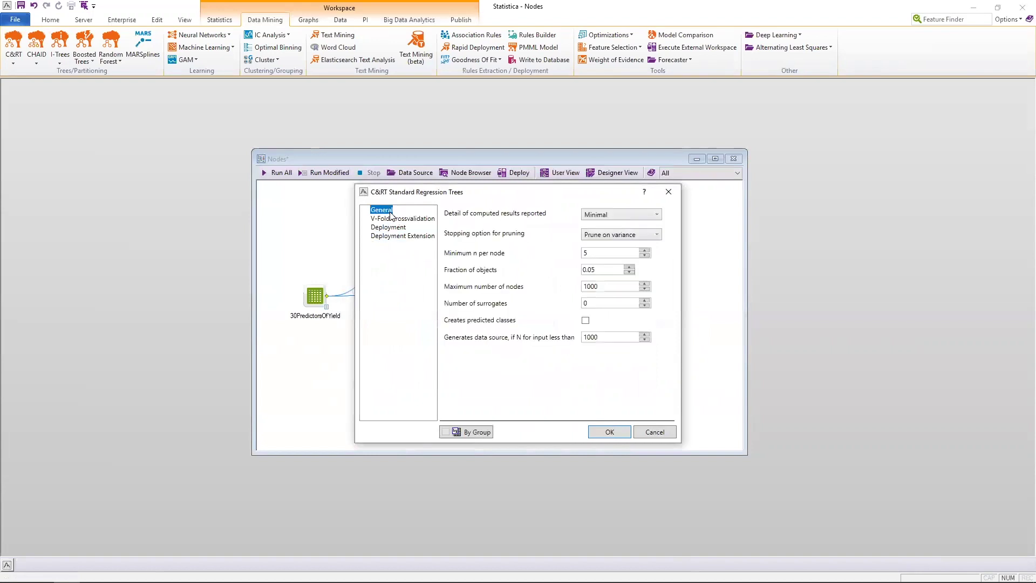
pyautogui.click(601, 216)
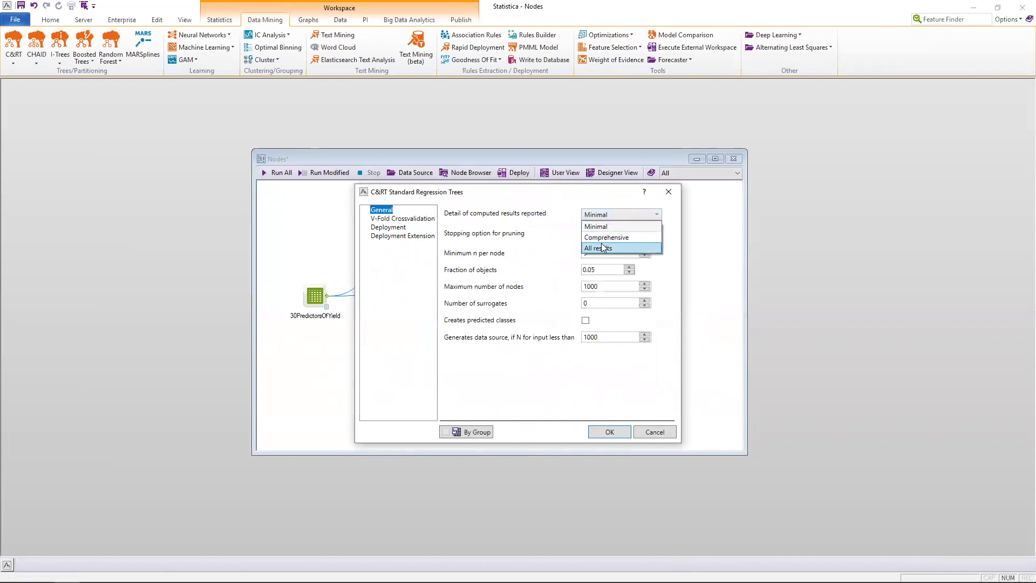
pyautogui.click(597, 226)
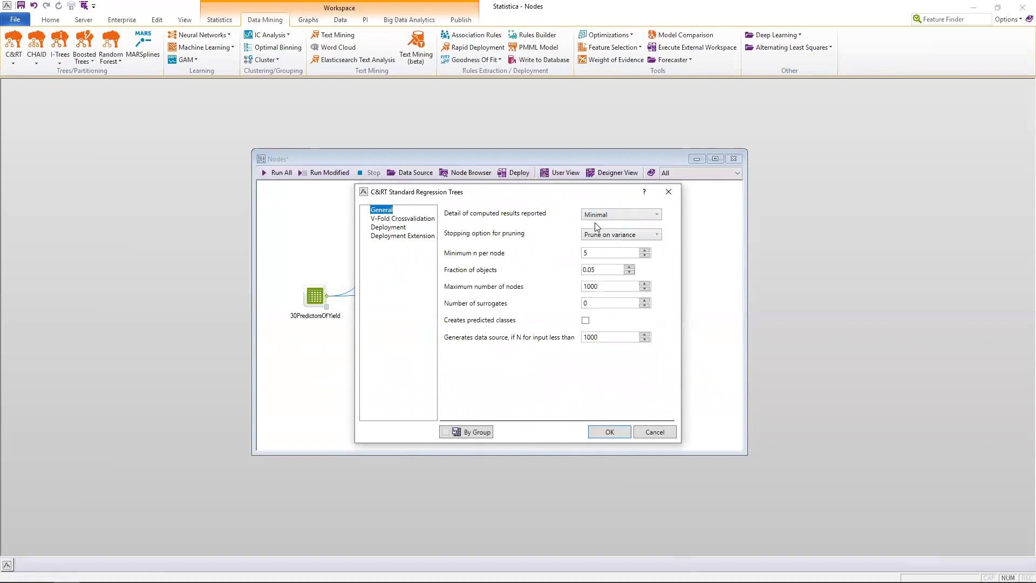
# - Accept the settings, run the standard tree node, and rearrange its results and Rapid Deployment nodes
pyautogui.click(609, 430)
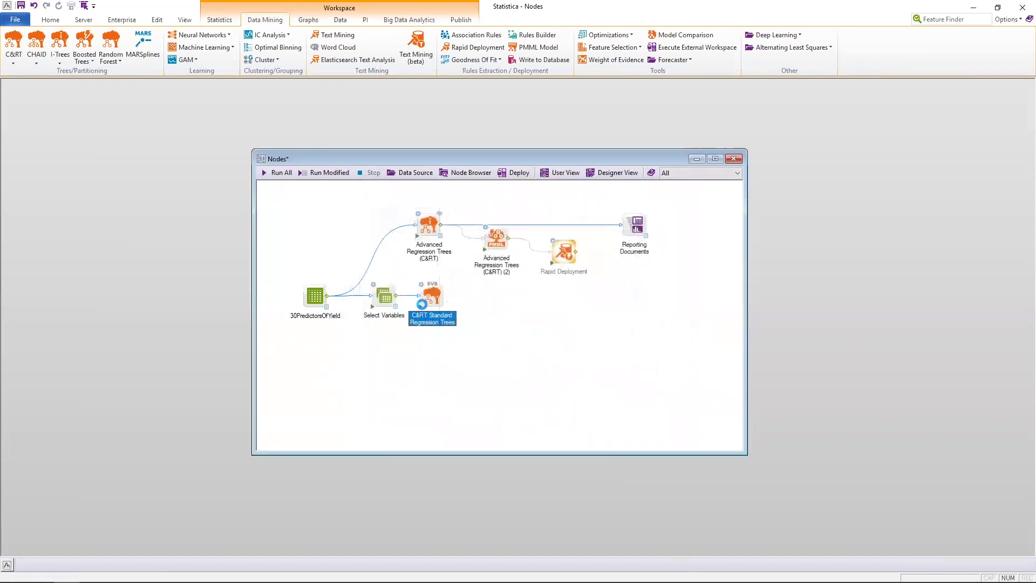
pyautogui.click(421, 305)
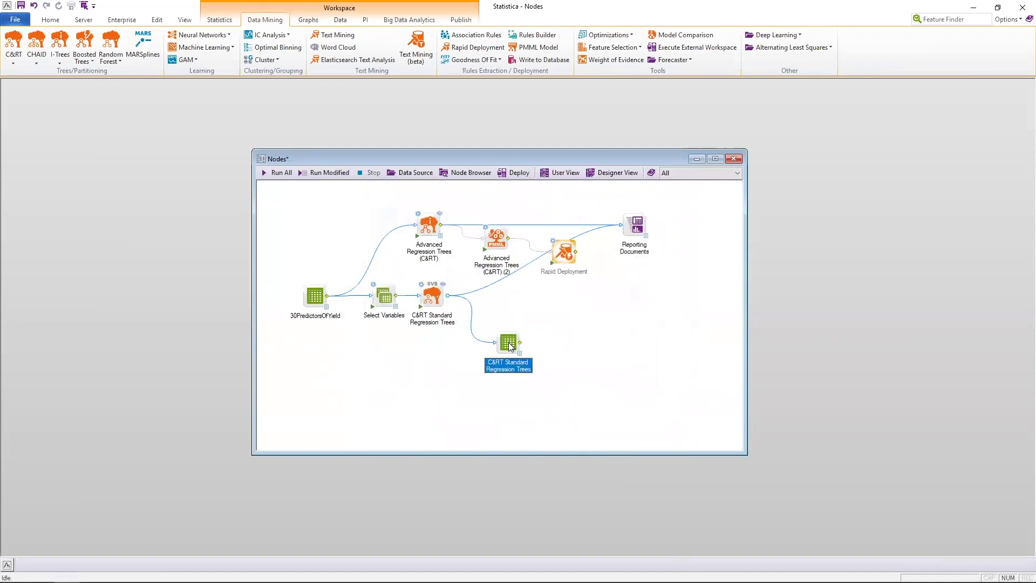
pyautogui.moveTo(510, 344); pyautogui.dragTo(506, 338)
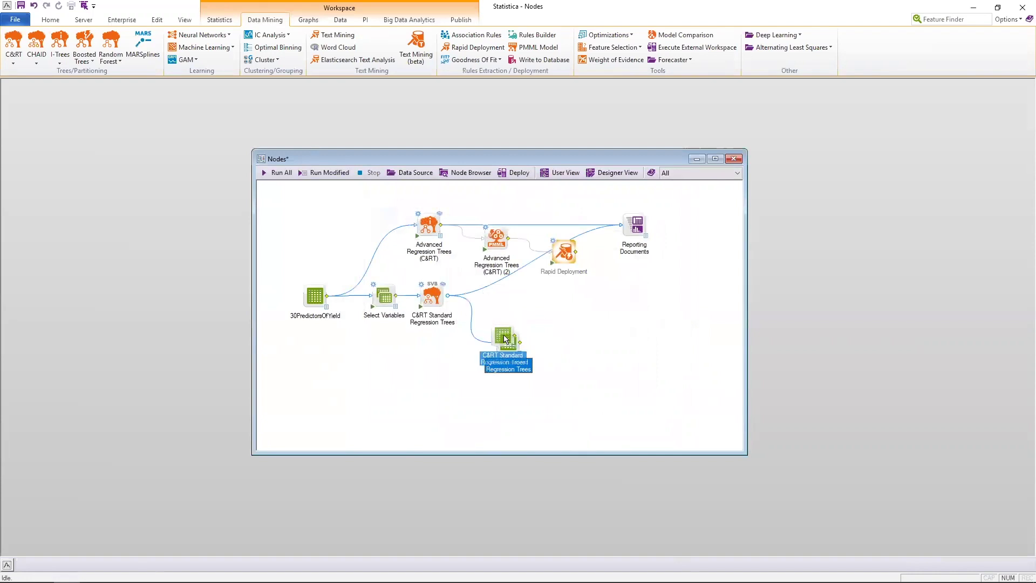
pyautogui.click(494, 240)
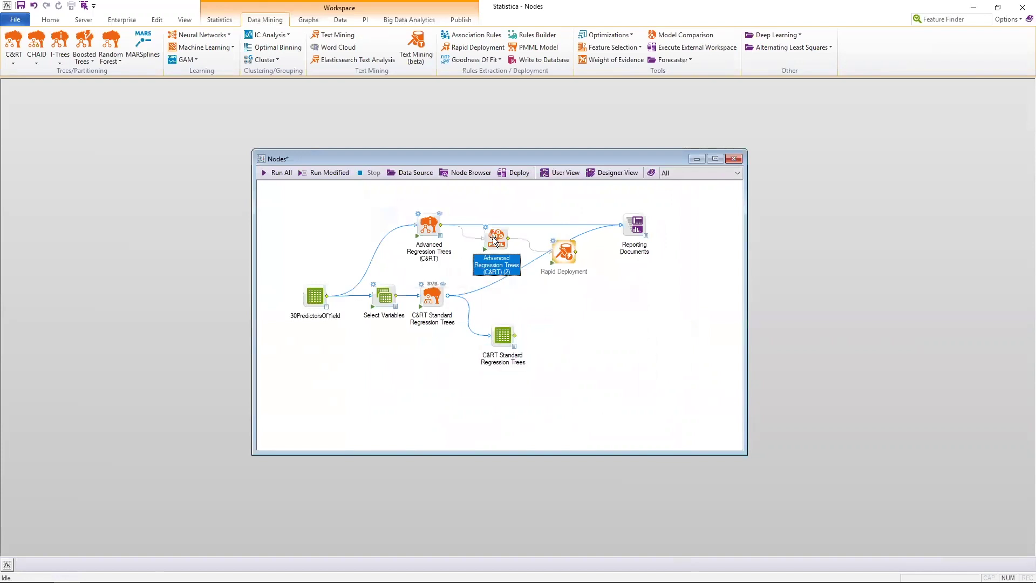
pyautogui.moveTo(564, 250); pyautogui.dragTo(623, 315)
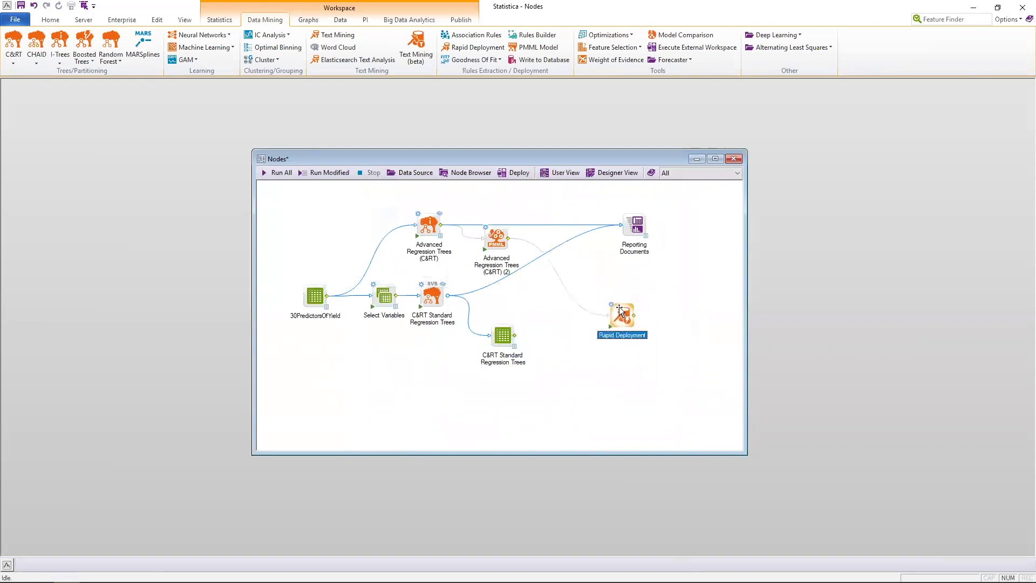
# - Check the standard tree's Reporting Documents, then reopen its parameters at the deployment options
pyautogui.click(442, 286)
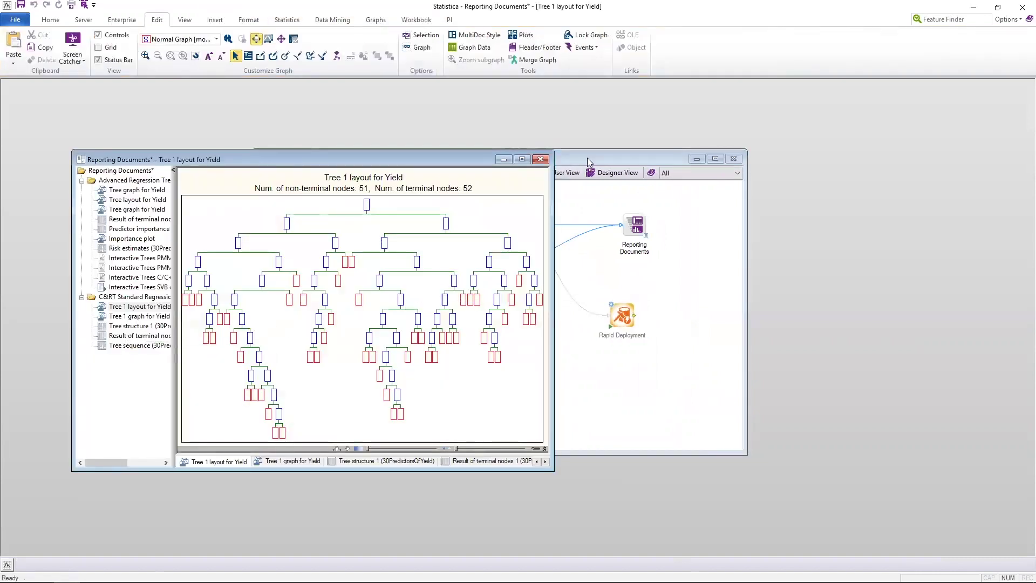
pyautogui.click(540, 159)
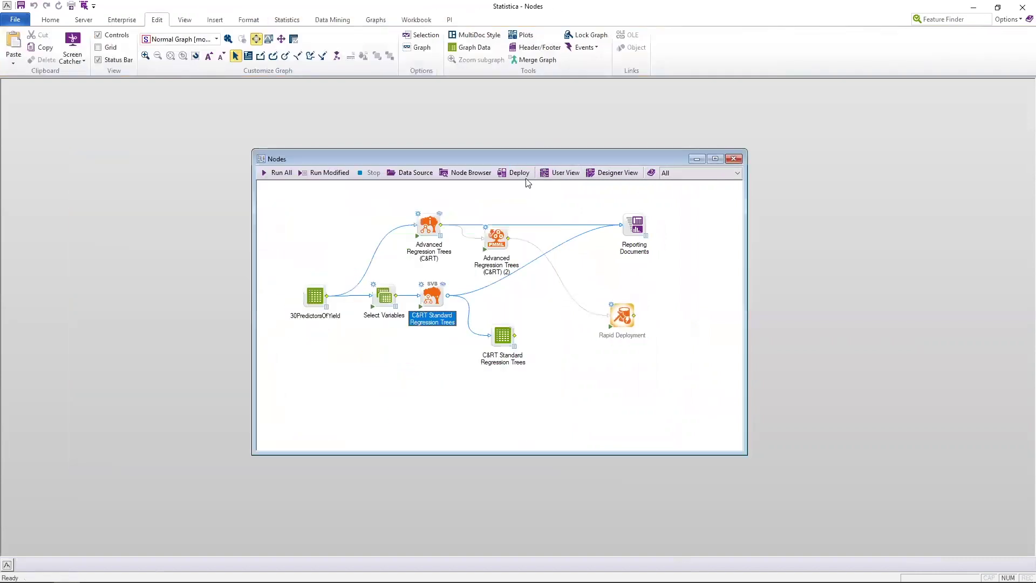
pyautogui.doubleClick(426, 291)
pyautogui.click(397, 230)
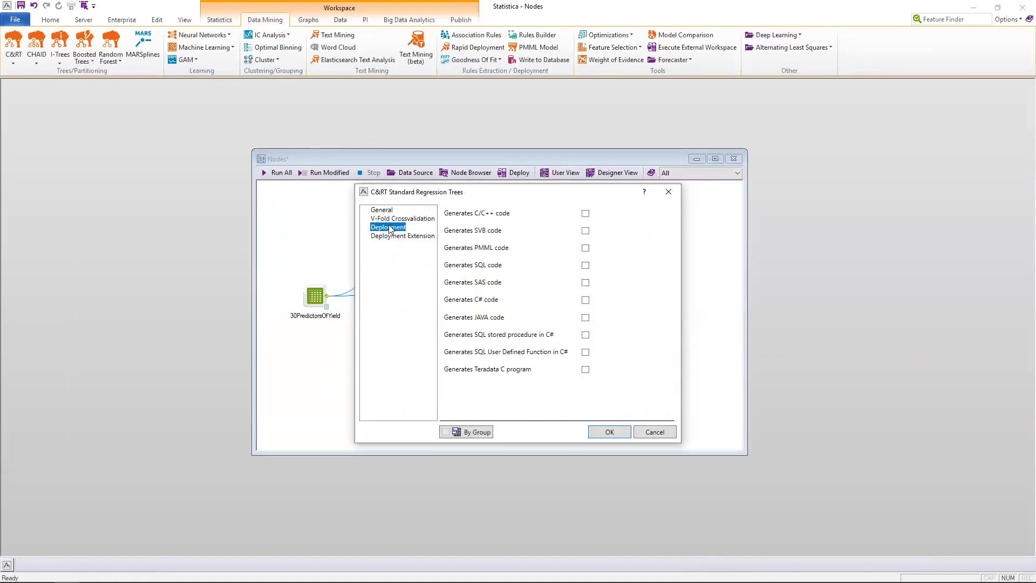
# - Turn on Generates PMML code and save Trees PMML deployment code.xml to Documents
pyautogui.click(586, 248)
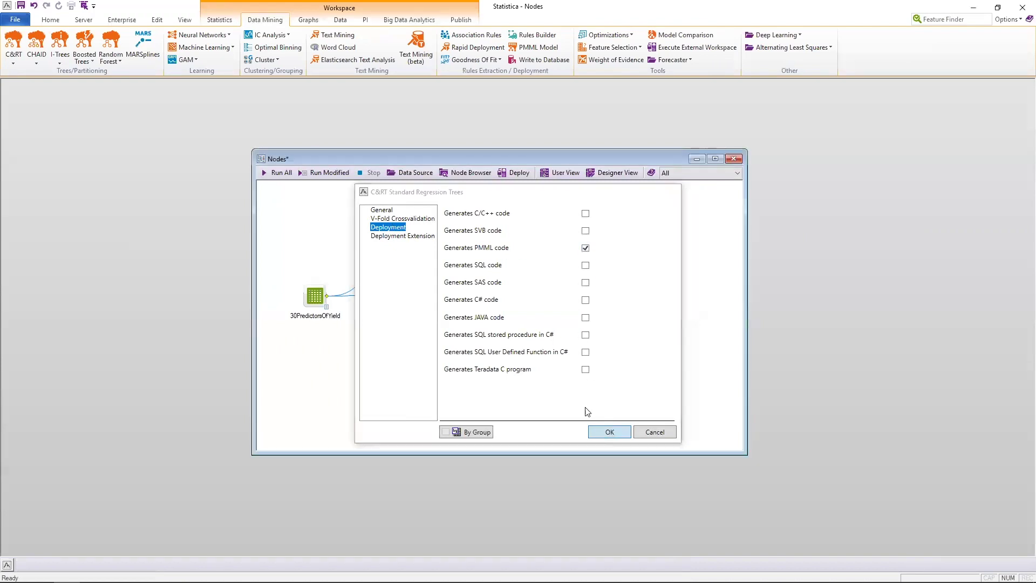
pyautogui.click(609, 432)
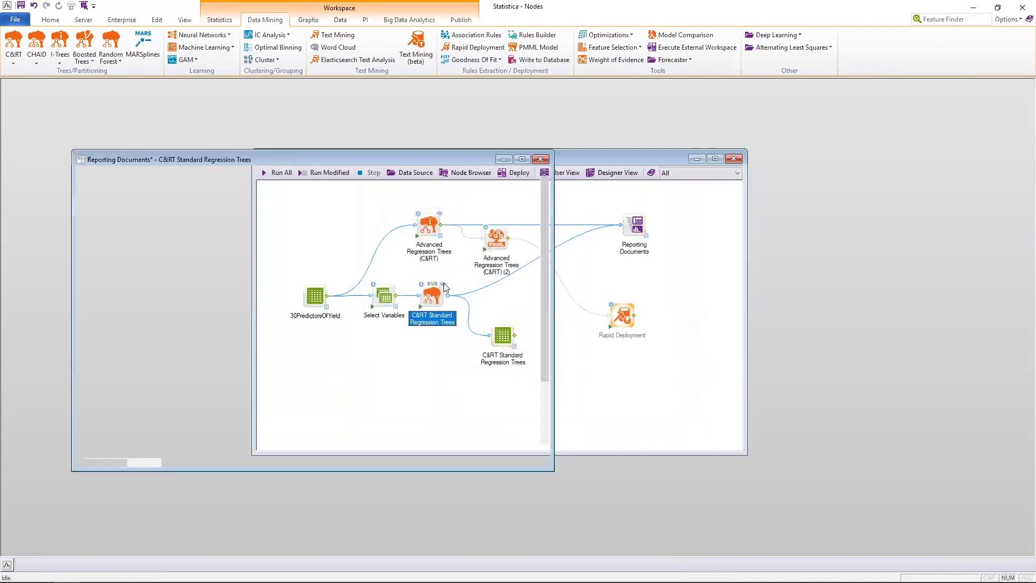
pyautogui.click(130, 355)
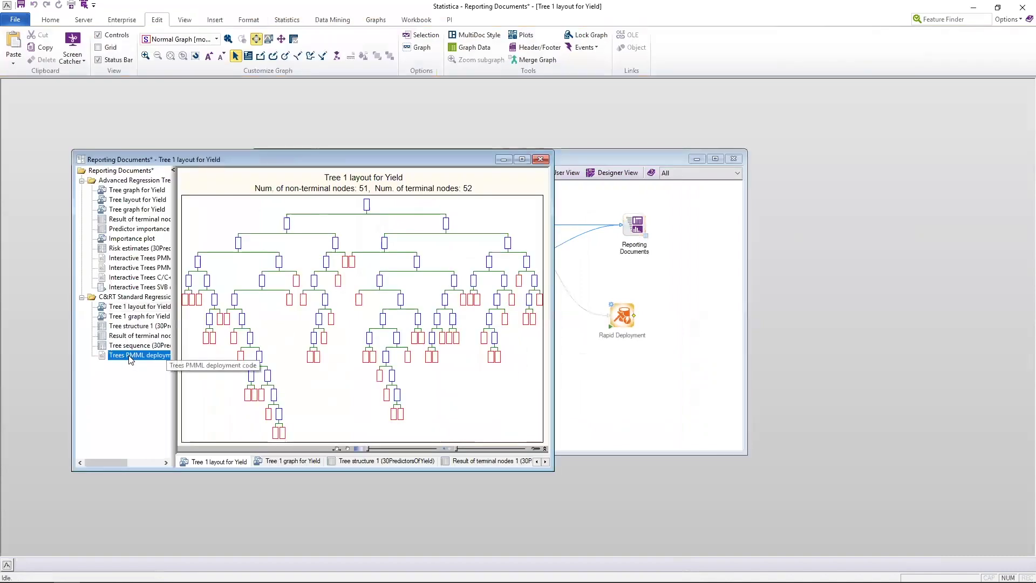
pyautogui.rightClick(130, 356)
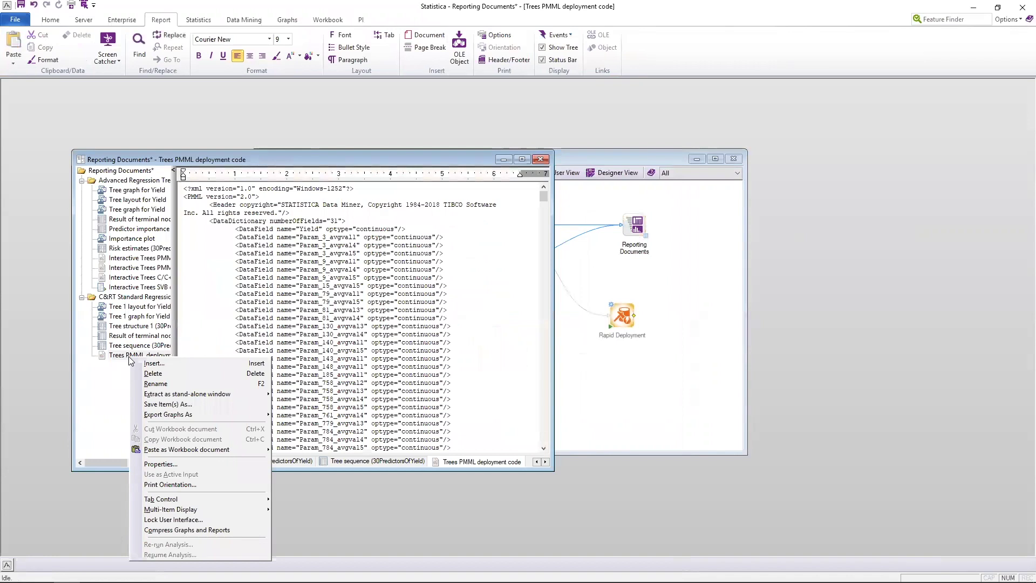
pyautogui.click(156, 404)
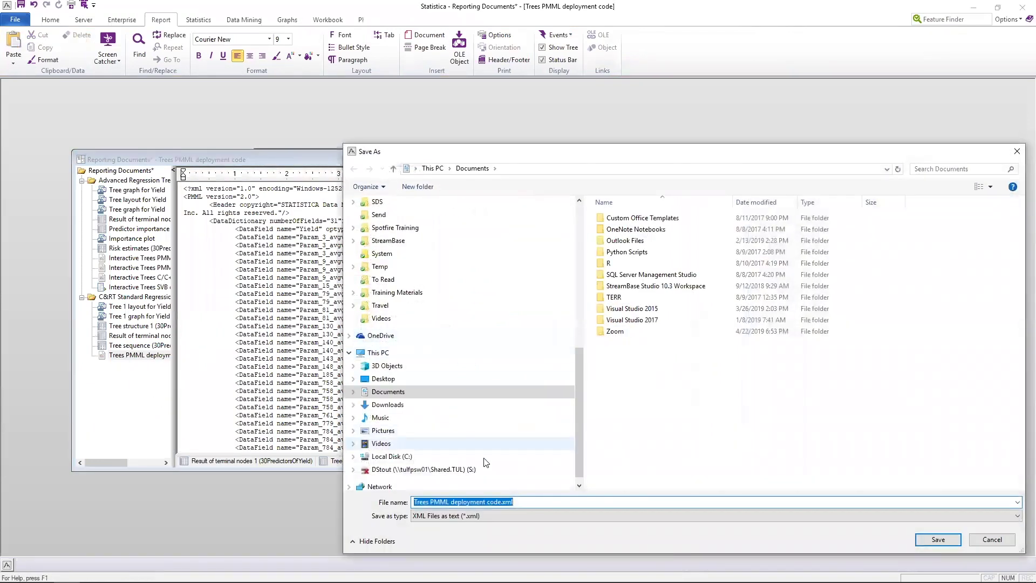
pyautogui.click(925, 541)
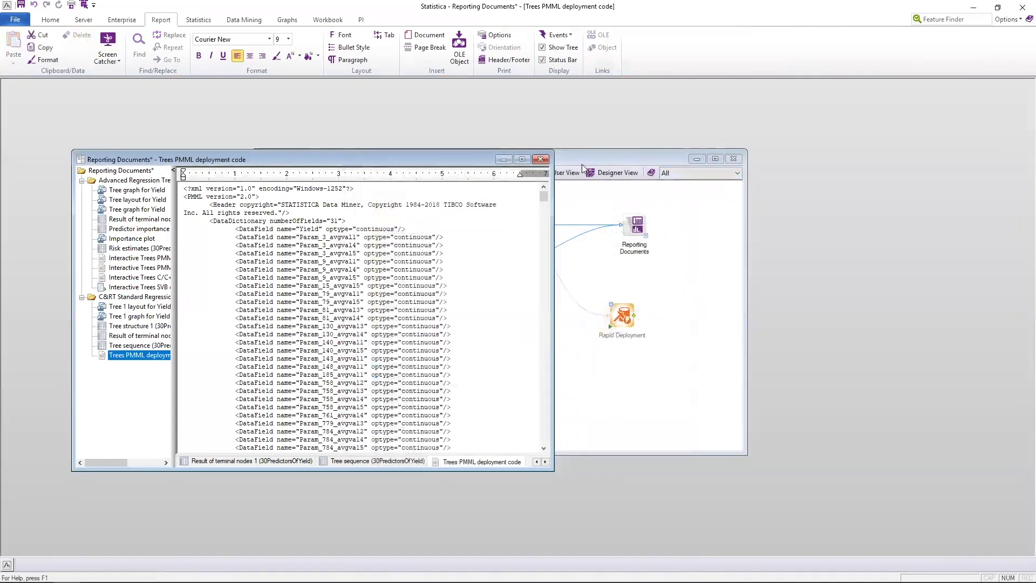
pyautogui.click(540, 158)
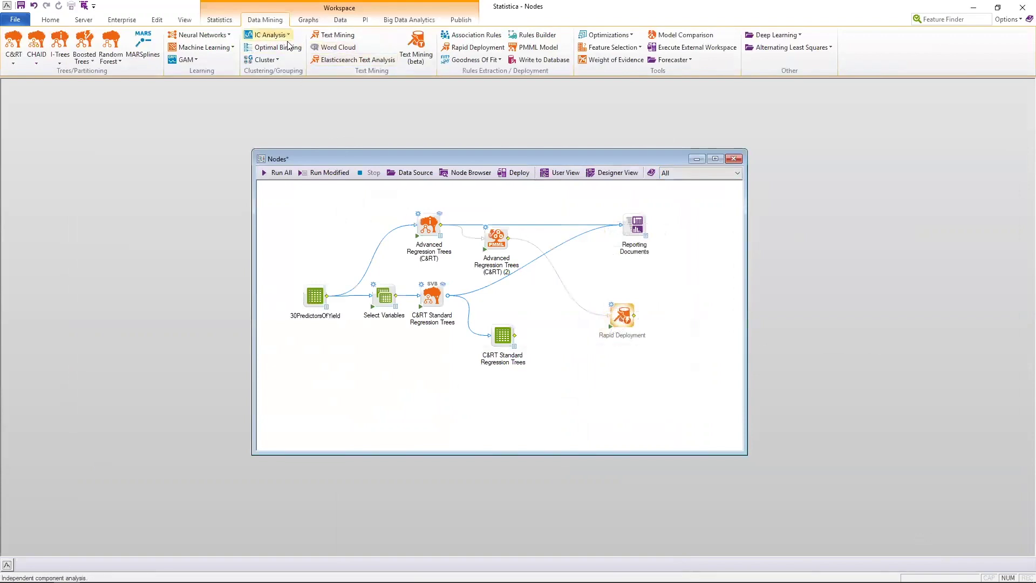
# - Add a PMML Model node and load Trees PMML deployment code.xml from disk into it
pyautogui.click(534, 47)
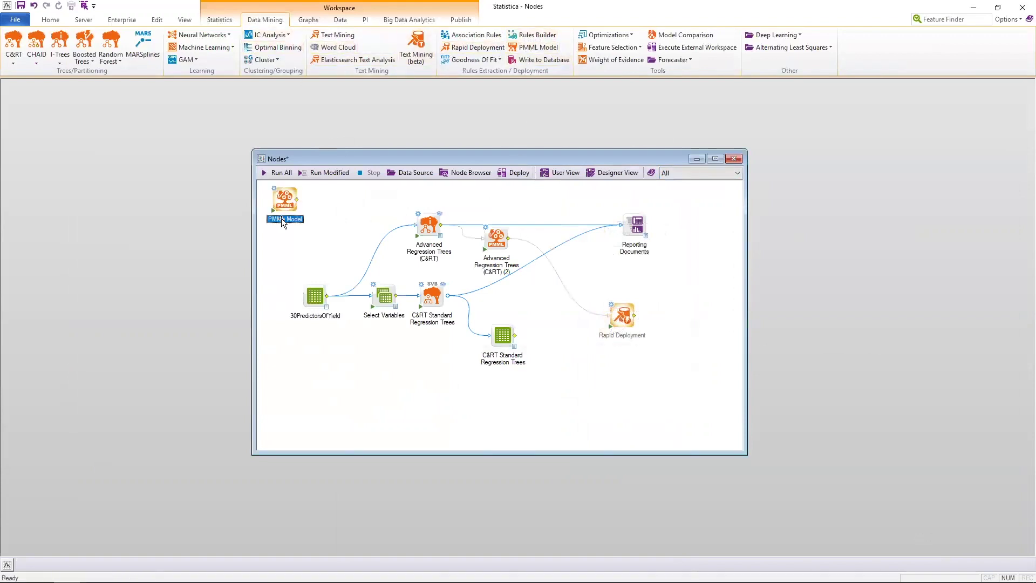
pyautogui.moveTo(289, 204); pyautogui.dragTo(540, 295)
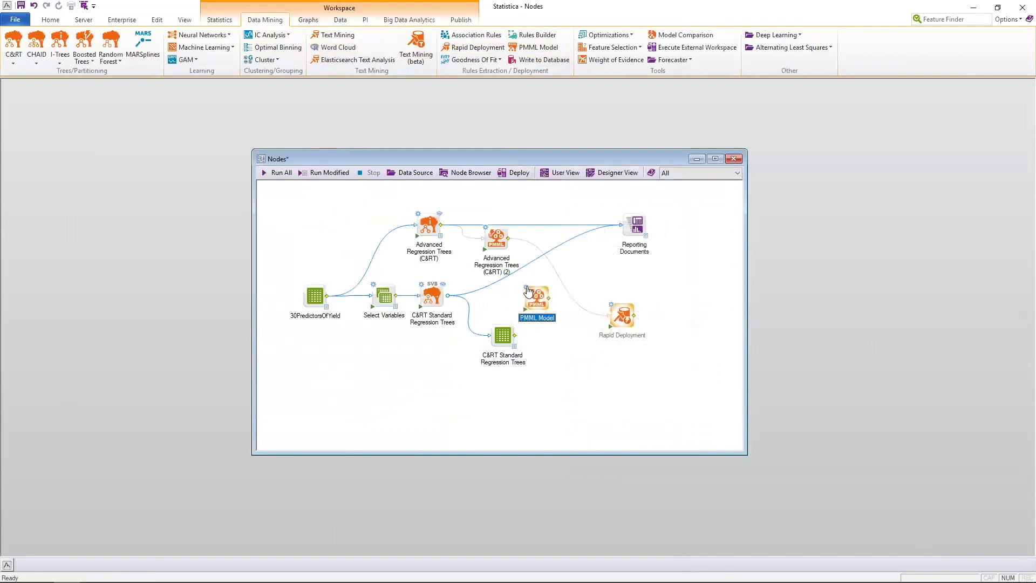
pyautogui.doubleClick(537, 294)
pyautogui.click(385, 209)
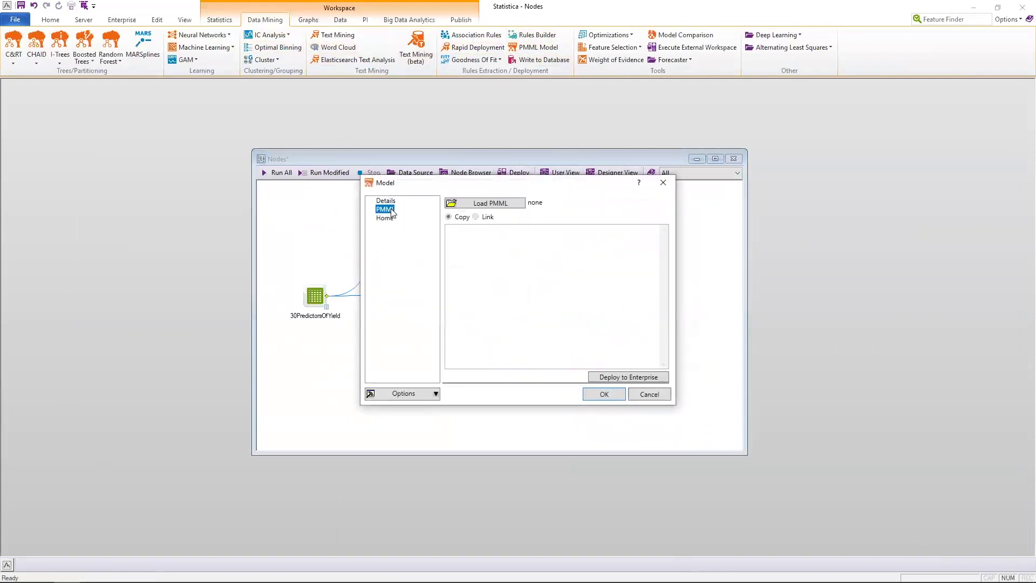
pyautogui.click(492, 204)
pyautogui.click(489, 215)
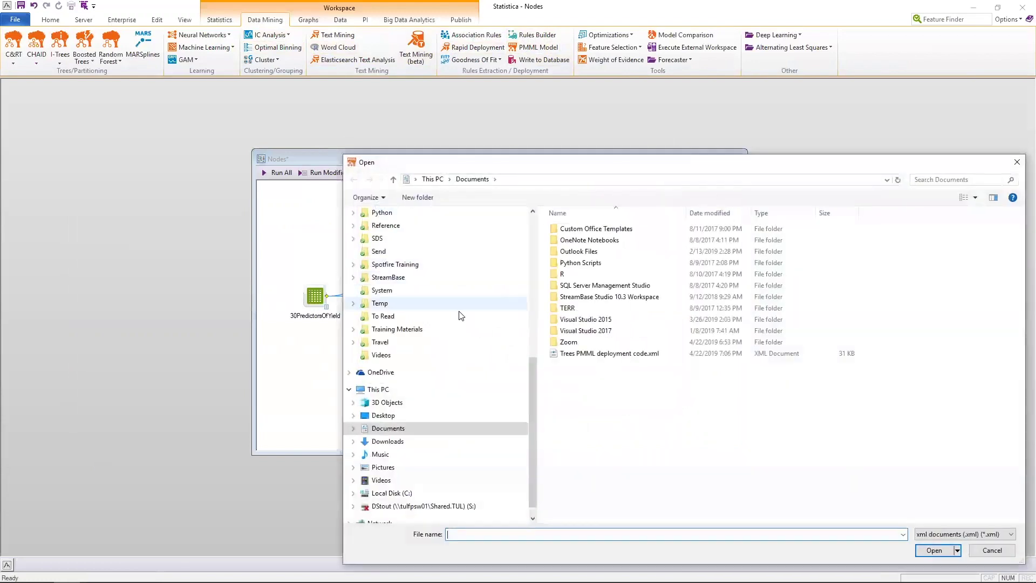
pyautogui.click(593, 353)
pyautogui.click(939, 553)
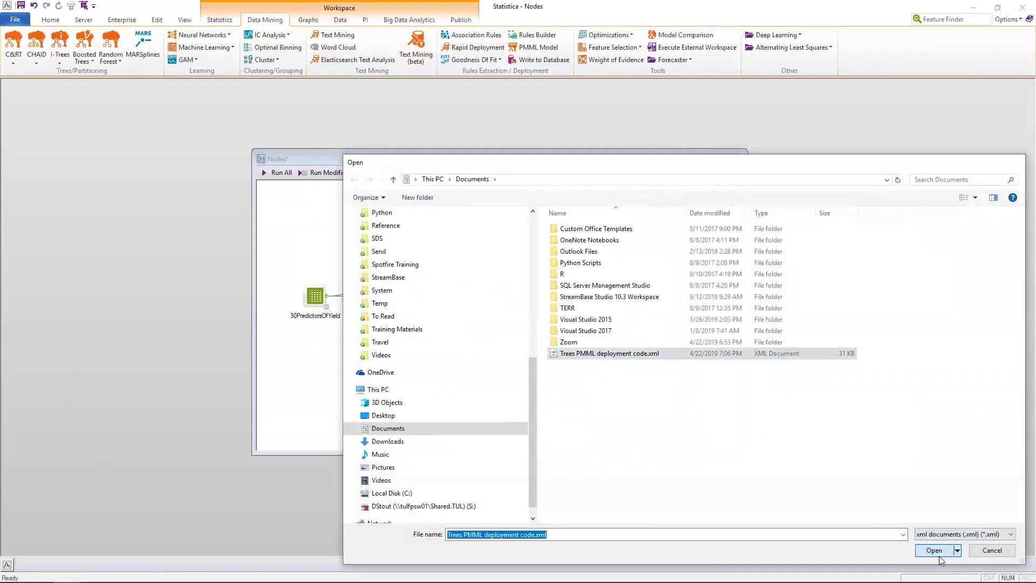
pyautogui.click(603, 395)
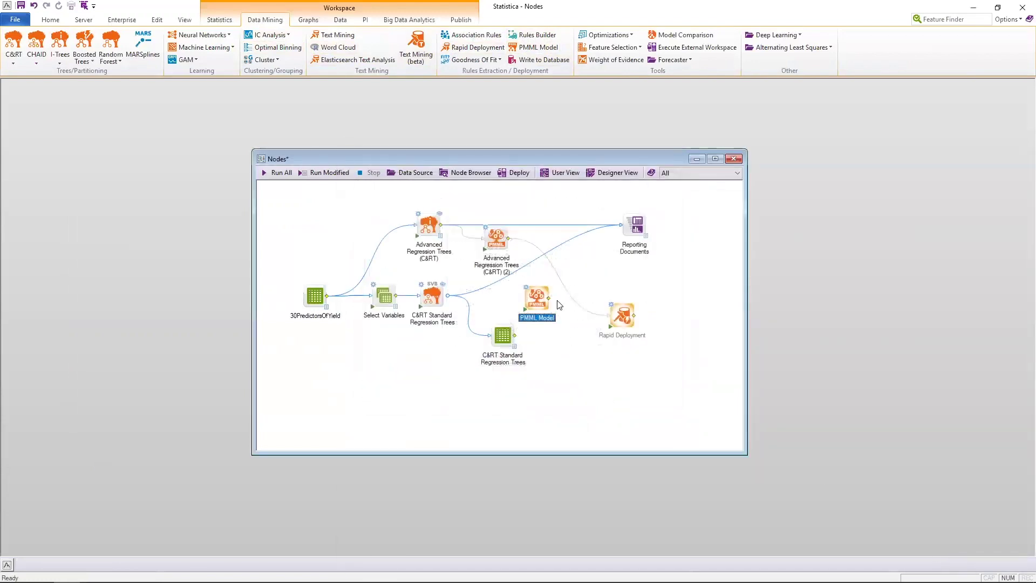
# - Connect the PMML Model and 30PredictorsOfYield to Rapid Deployment
pyautogui.click(549, 298)
pyautogui.click(621, 317)
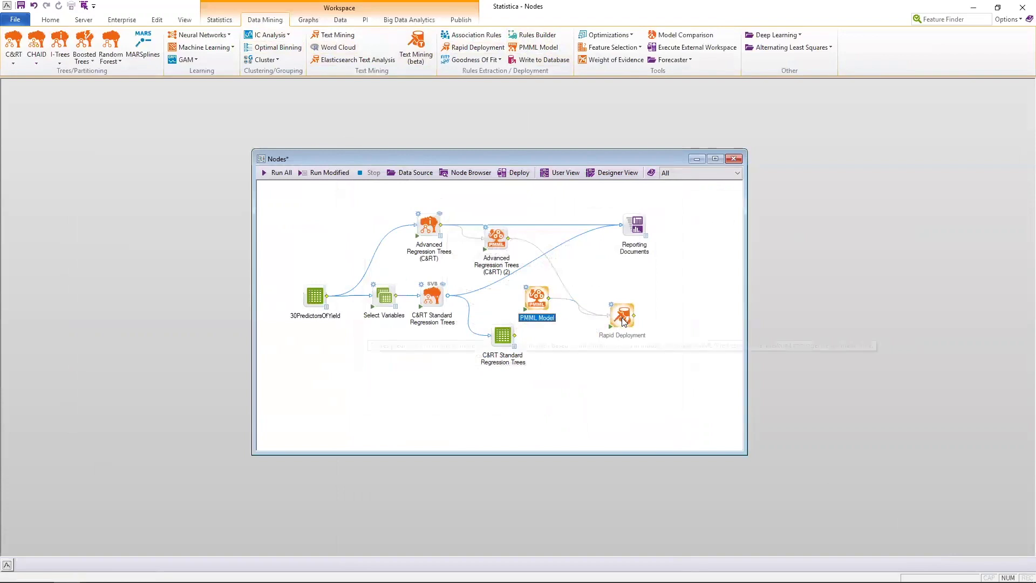
pyautogui.moveTo(623, 318); pyautogui.dragTo(630, 324)
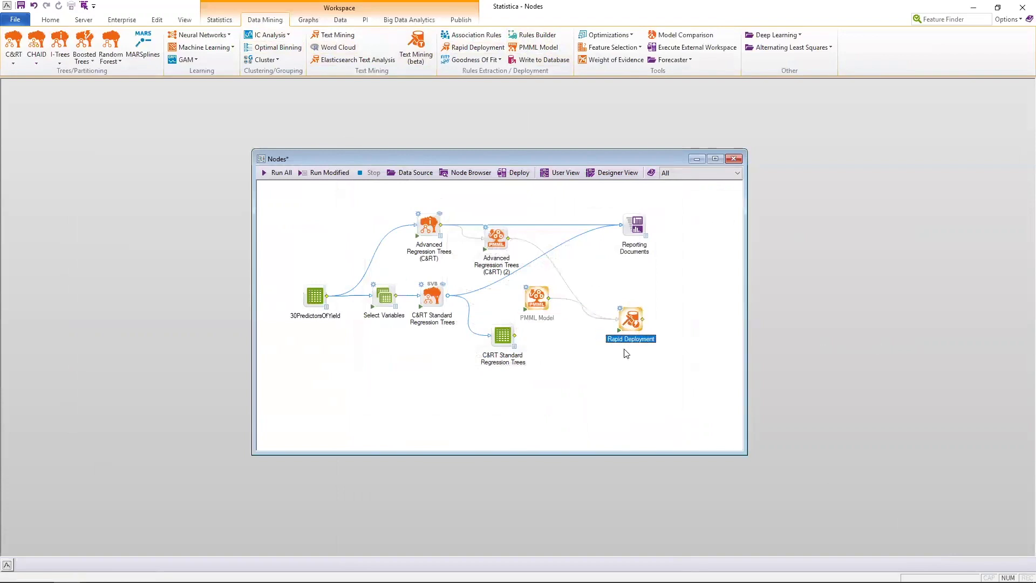
pyautogui.click(528, 302)
pyautogui.moveTo(529, 302); pyautogui.dragTo(521, 301)
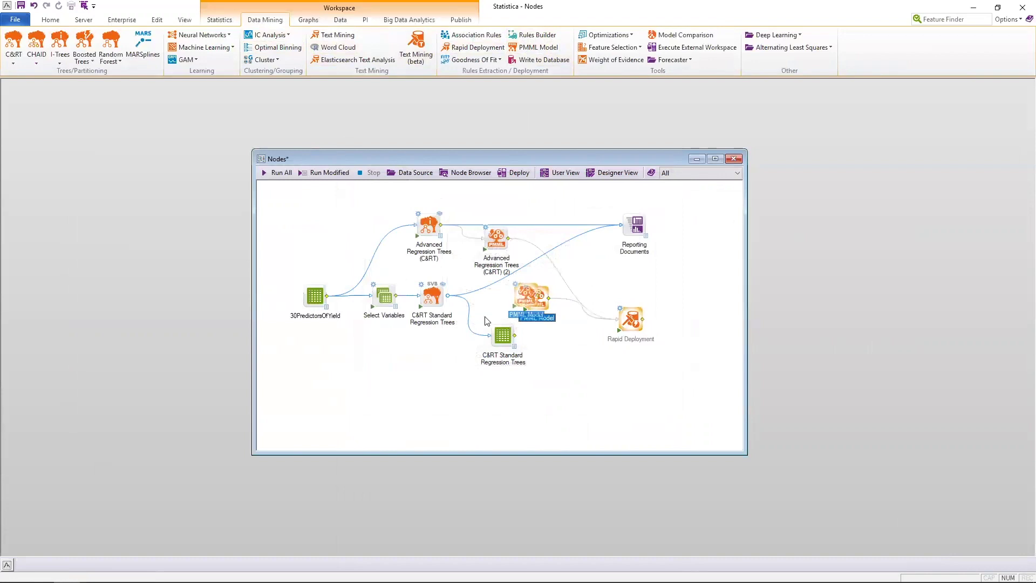
pyautogui.click(327, 296)
pyautogui.click(627, 323)
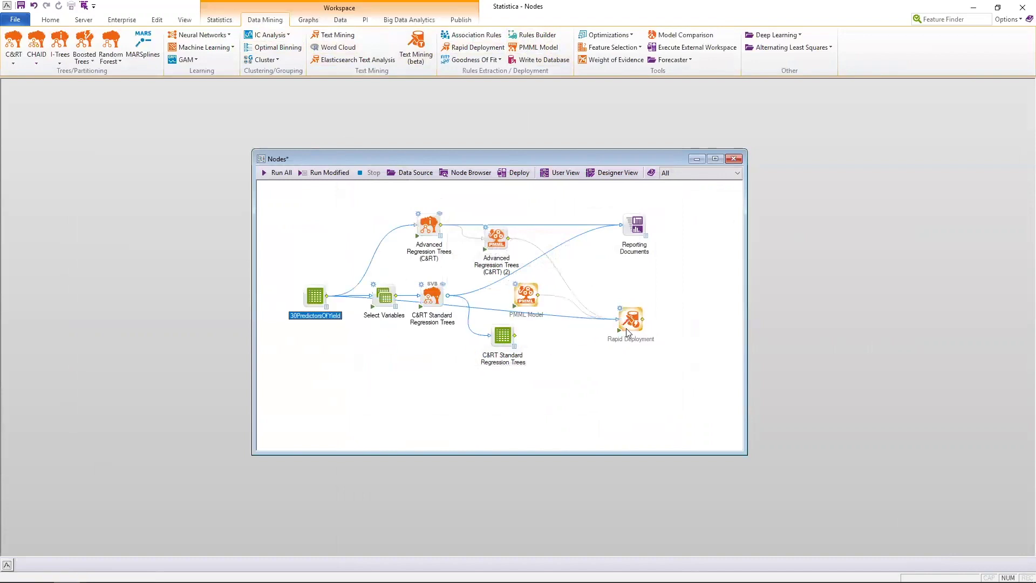
# - Run Rapid Deployment and review the scoring spreadsheet's averaged predictions from both tree models
pyautogui.click(622, 333)
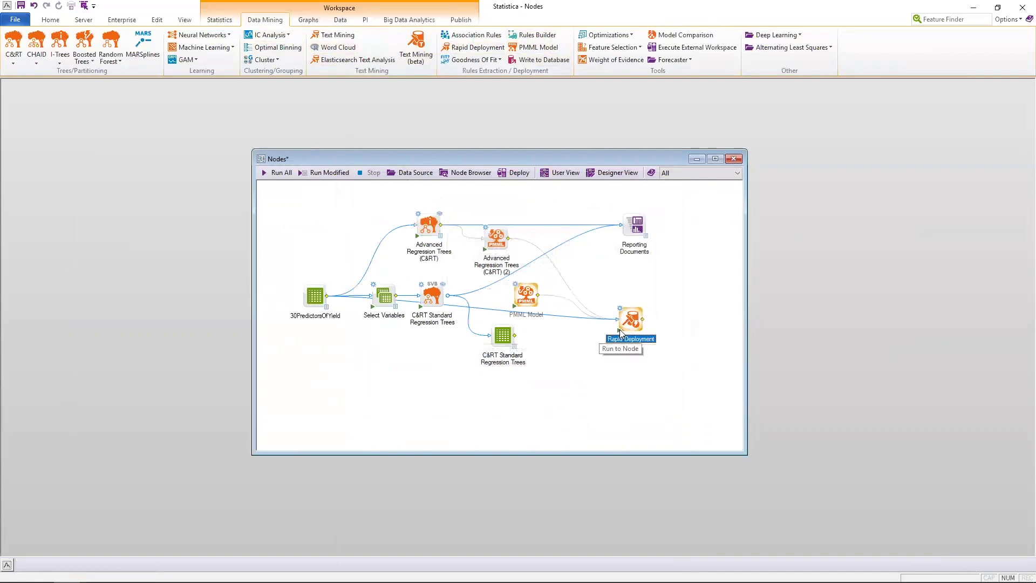
pyautogui.doubleClick(641, 329)
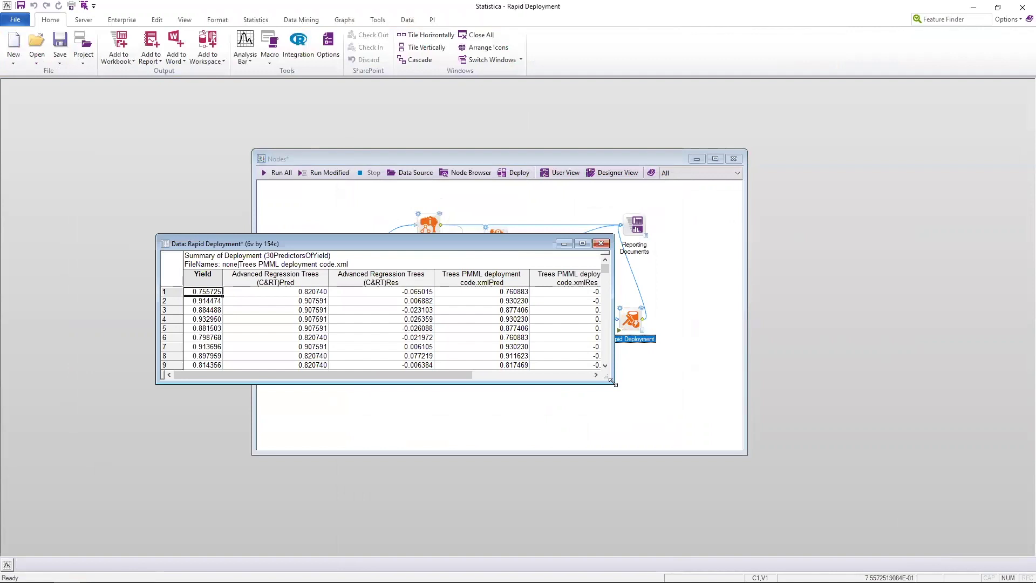
pyautogui.moveTo(613, 383); pyautogui.dragTo(858, 463)
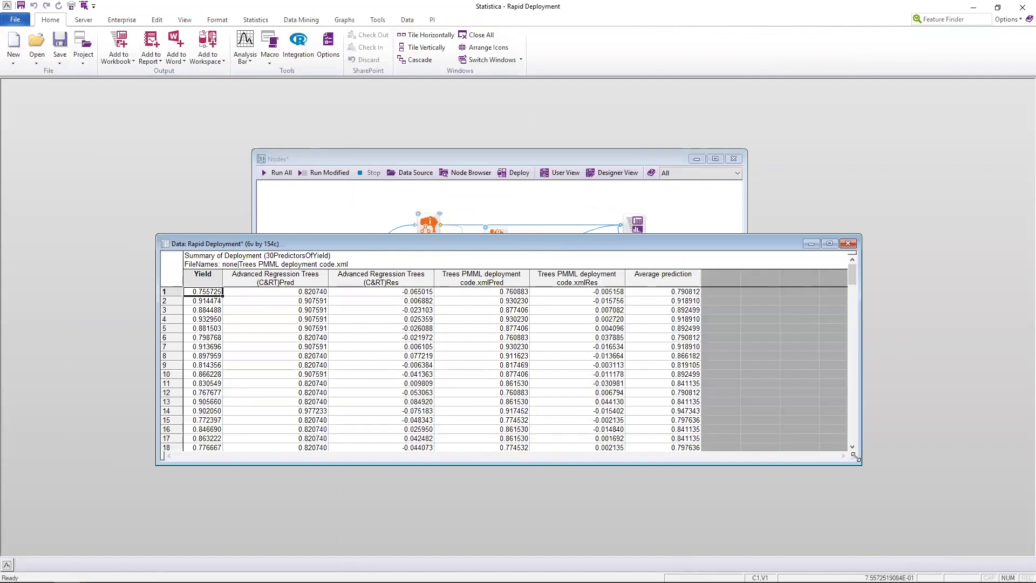
pyautogui.click(849, 243)
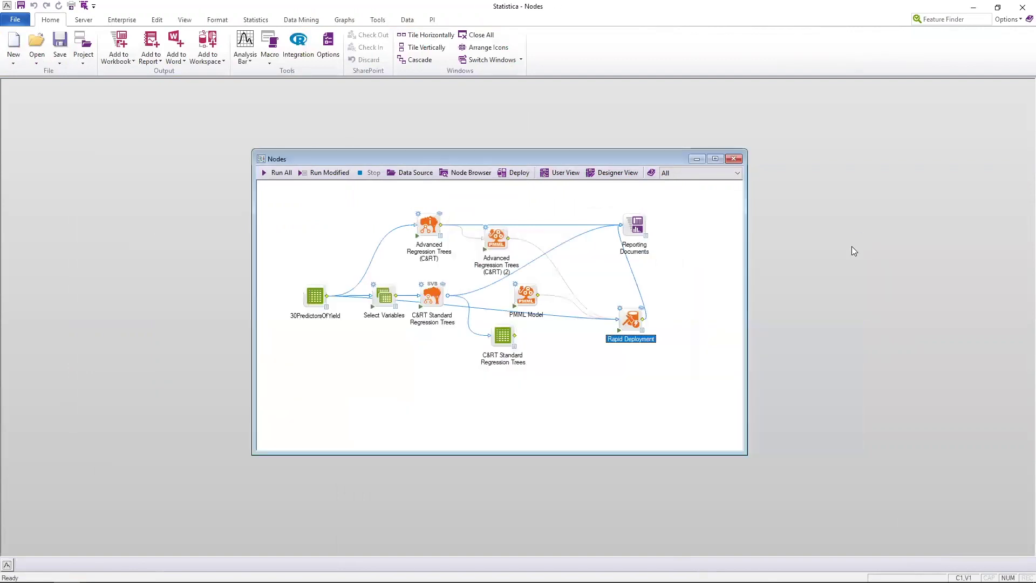
# - Add an R Node fed by 30PredictorsOfYield, move it lower on the canvas, and open its settings
pyautogui.click(321, 316)
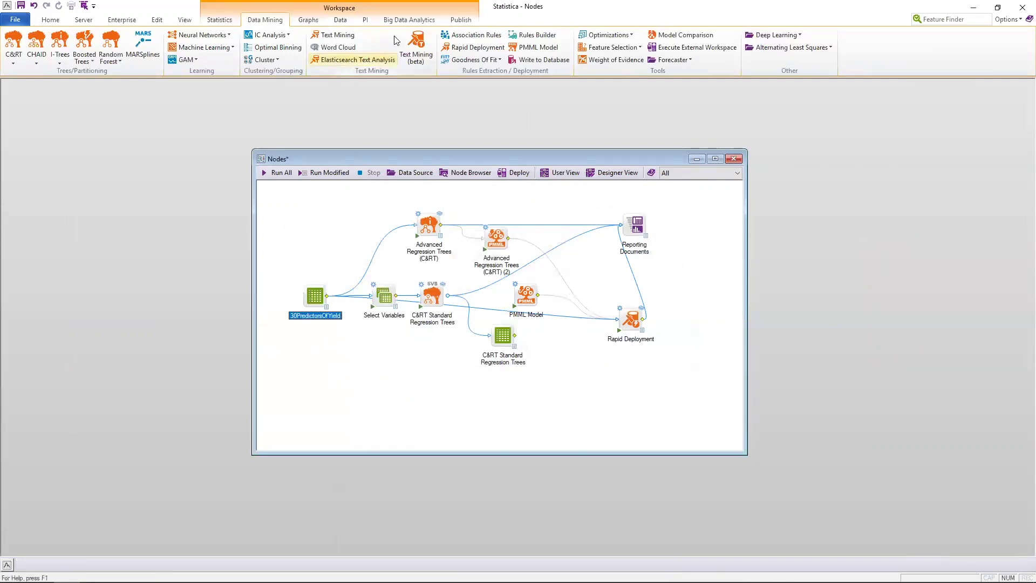
pyautogui.click(401, 23)
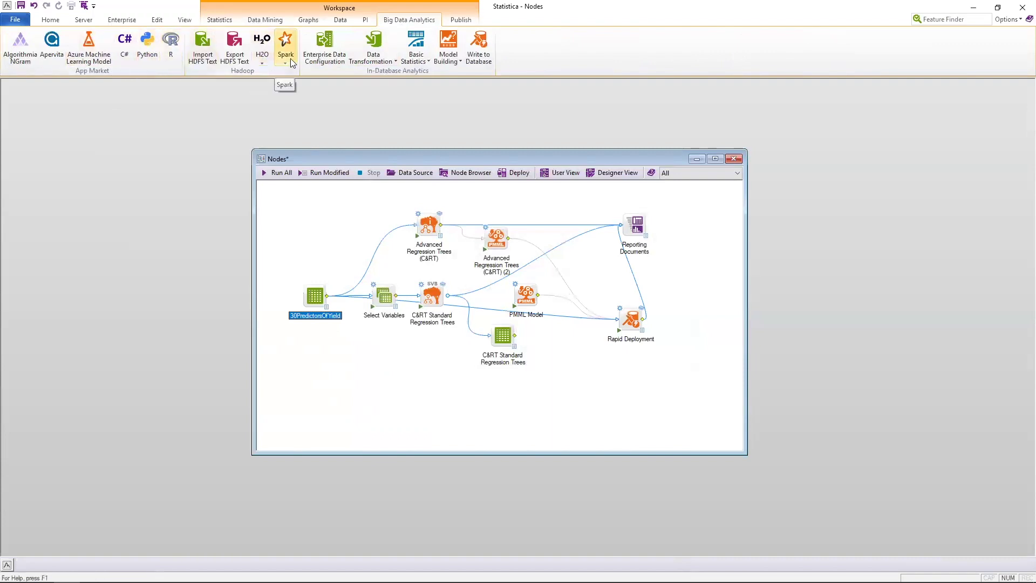
pyautogui.click(169, 47)
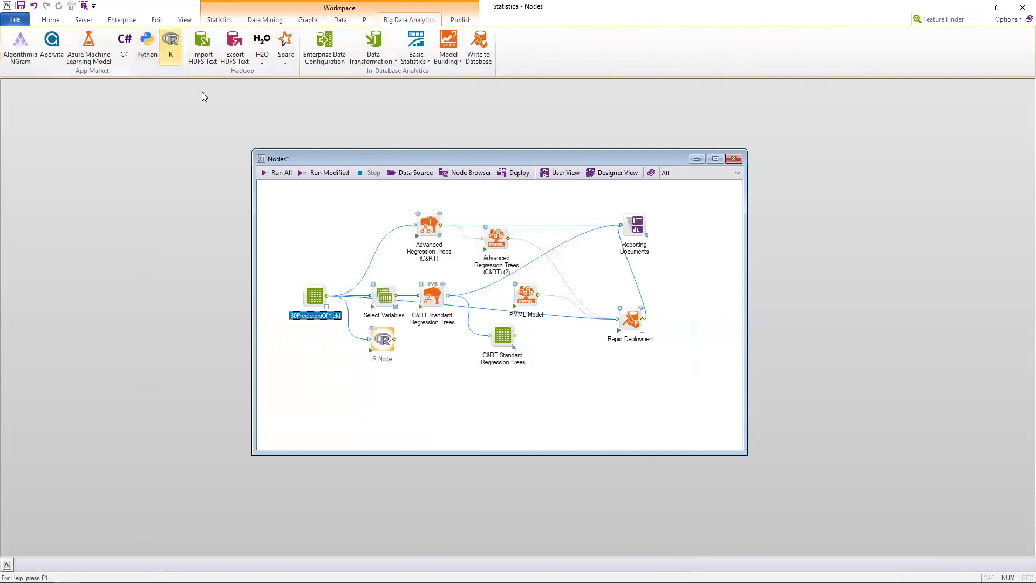
pyautogui.moveTo(377, 340); pyautogui.dragTo(386, 384)
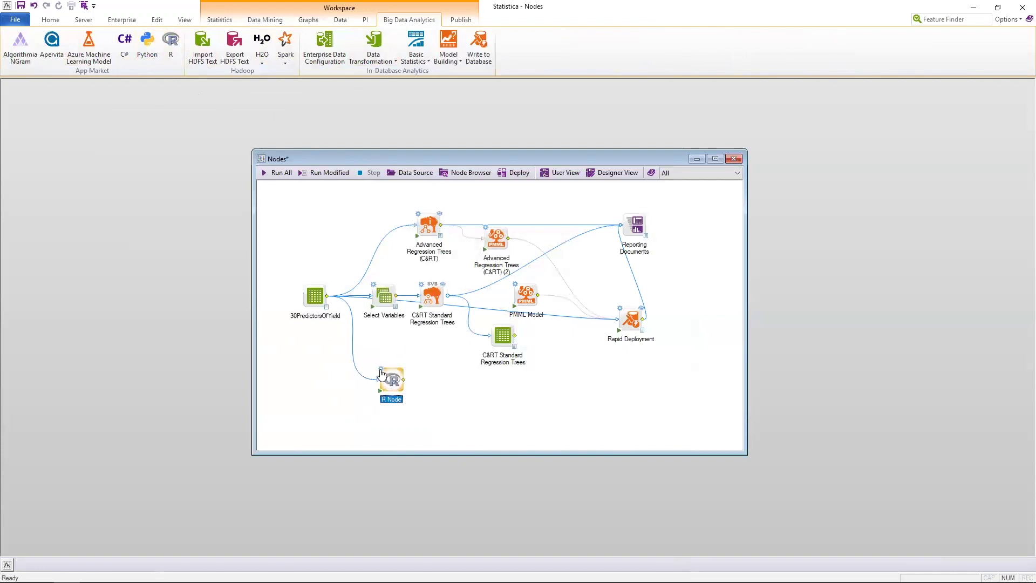
pyautogui.doubleClick(381, 372)
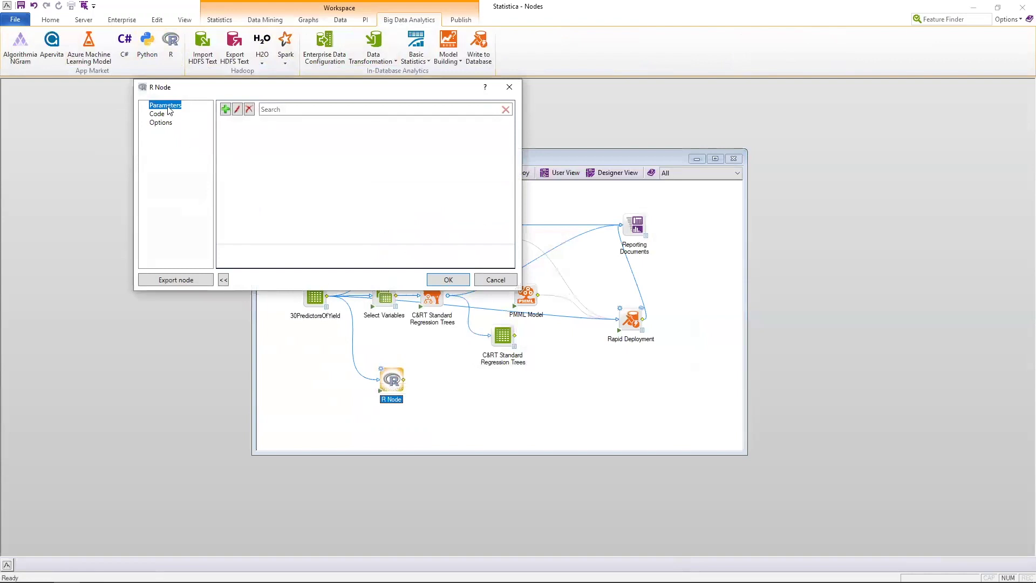
# - Enlarge the R Node dialog to read its default script, keep R as the language, and close it
pyautogui.click(272, 108)
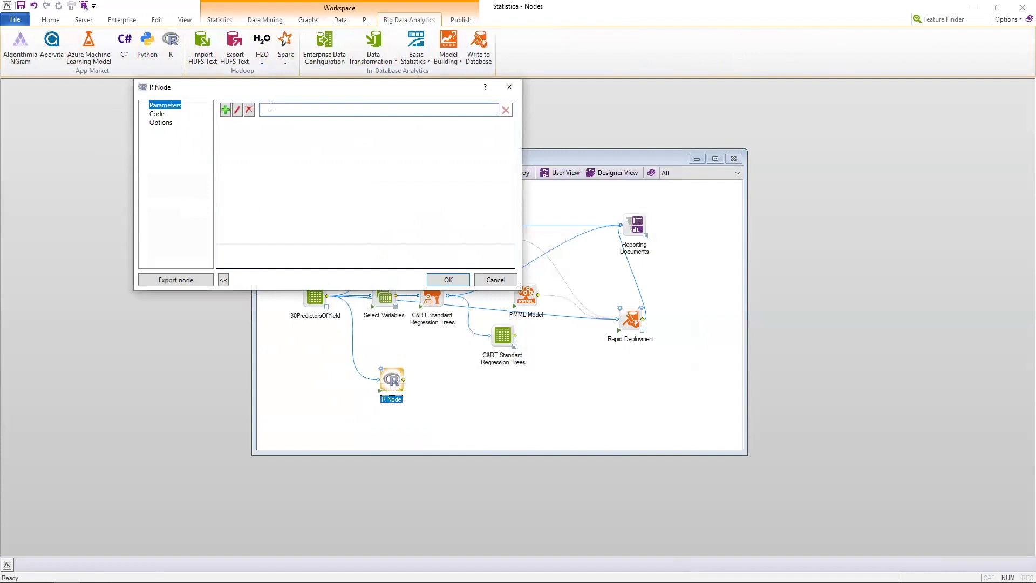
pyautogui.click(157, 114)
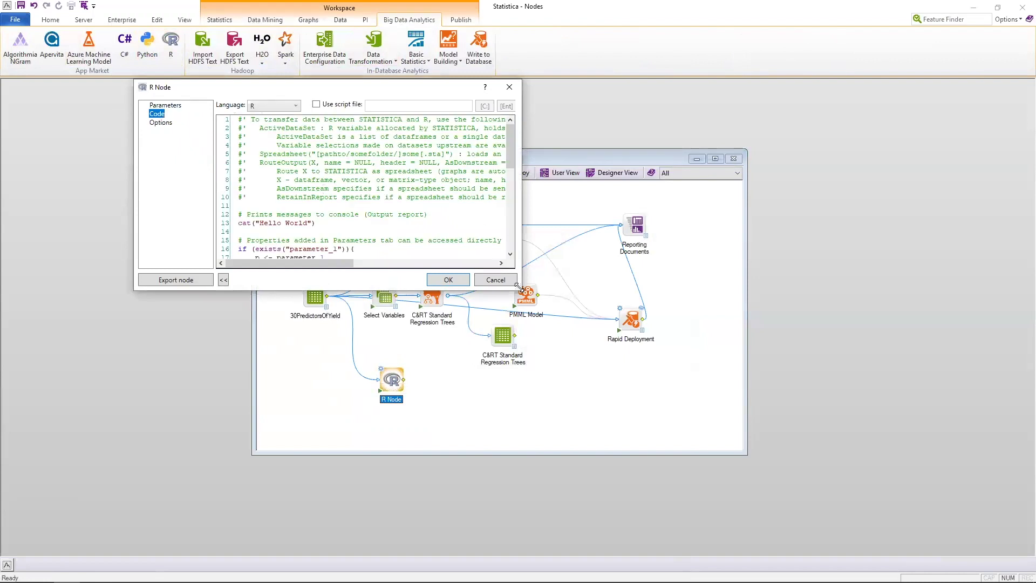
pyautogui.moveTo(517, 285); pyautogui.dragTo(896, 492)
pyautogui.click(291, 109)
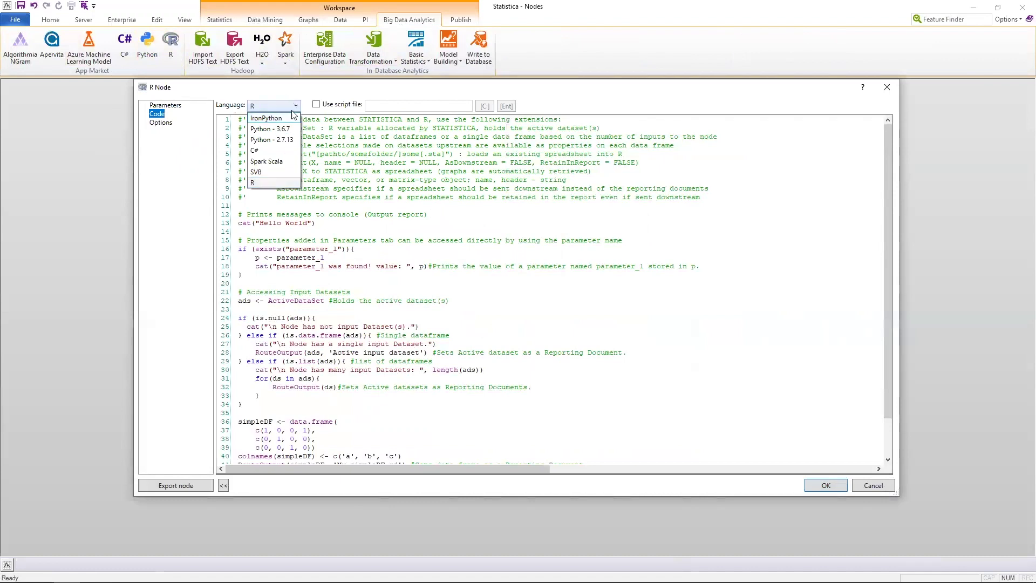
pyautogui.click(361, 219)
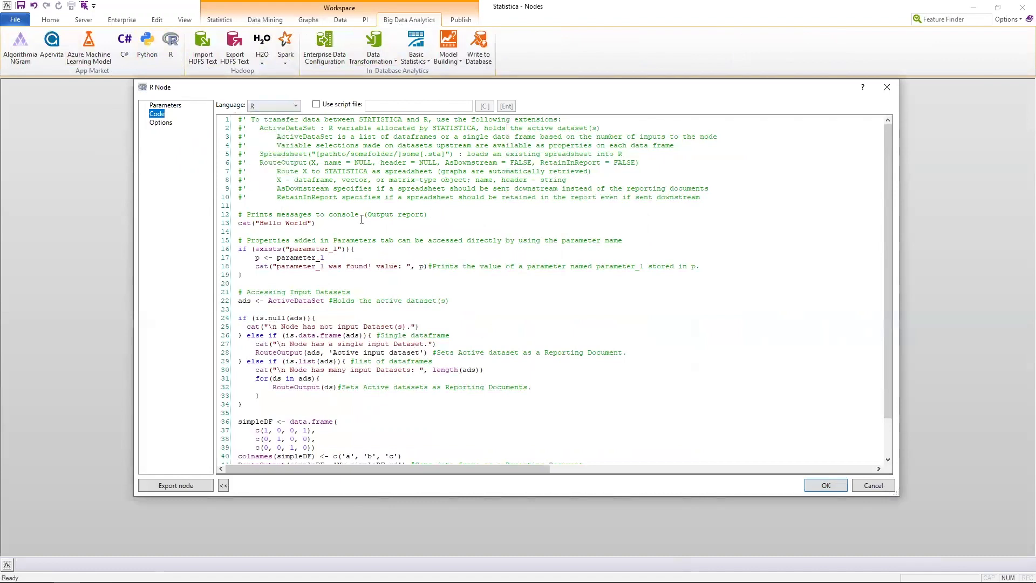
pyautogui.click(887, 87)
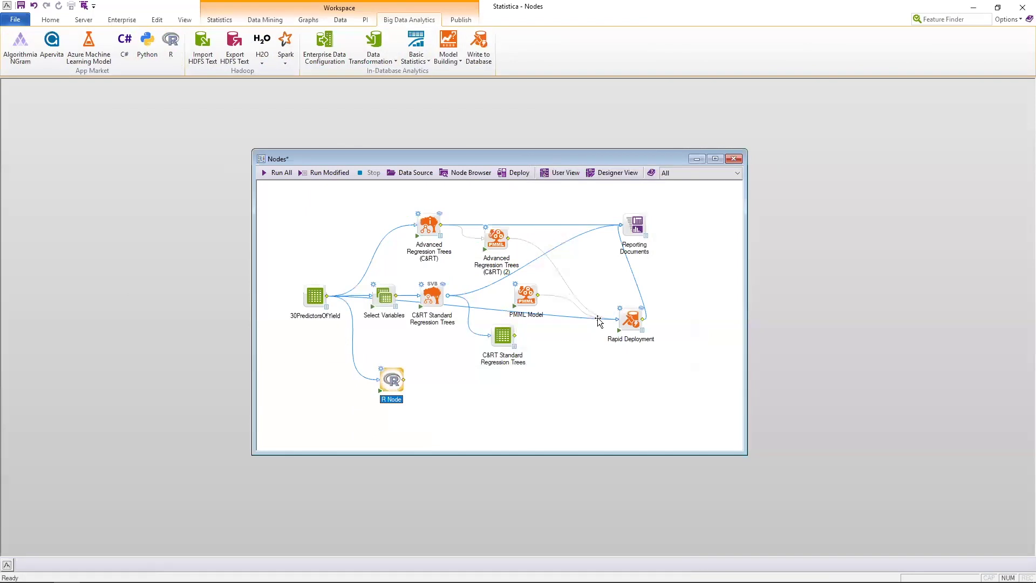
# - Select the Advanced C&RT, Standard C&RT and R nodes in turn, then switch to the PowerPoint slide show
pyautogui.click(429, 223)
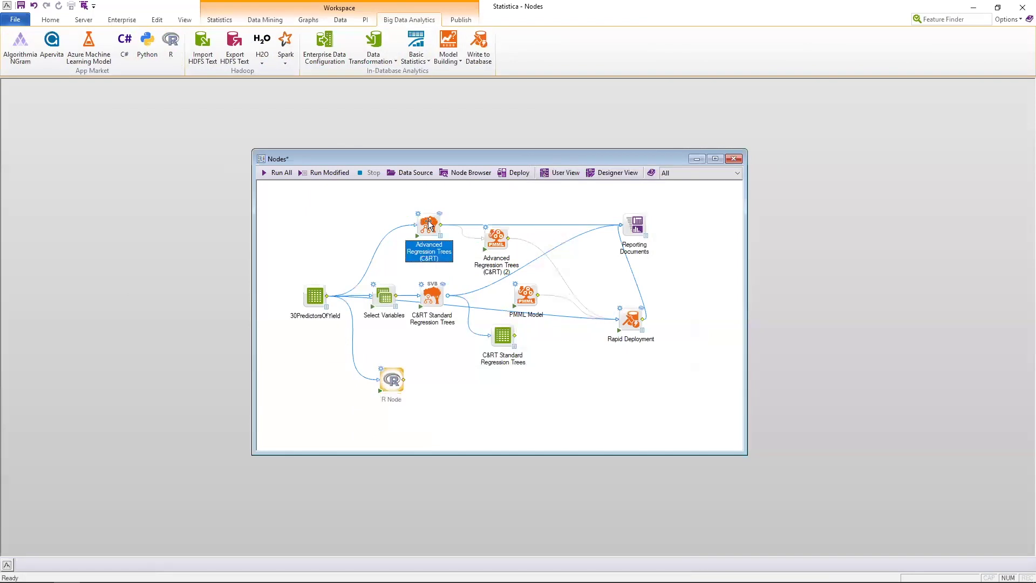
pyautogui.click(432, 296)
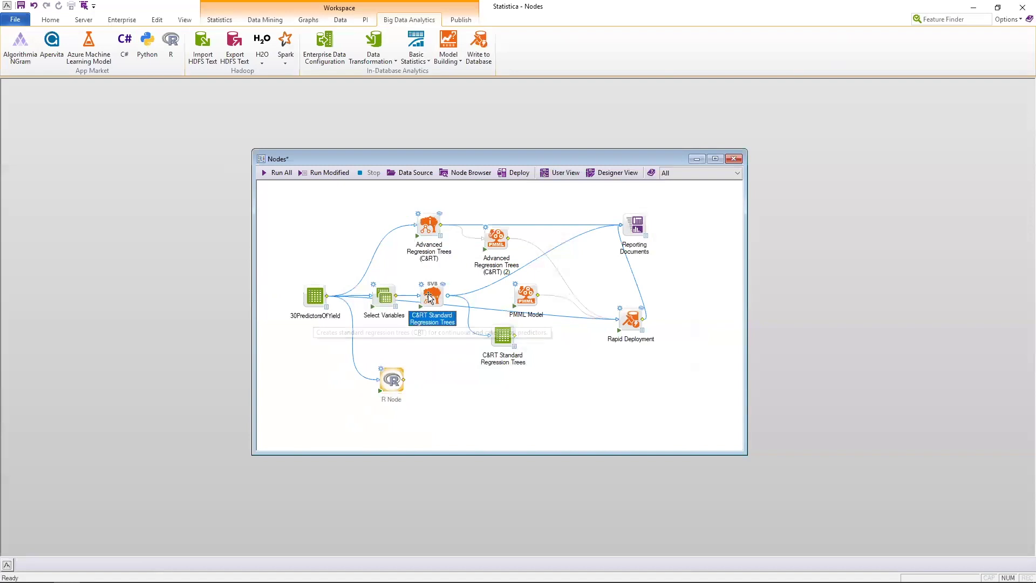
pyautogui.click(392, 378)
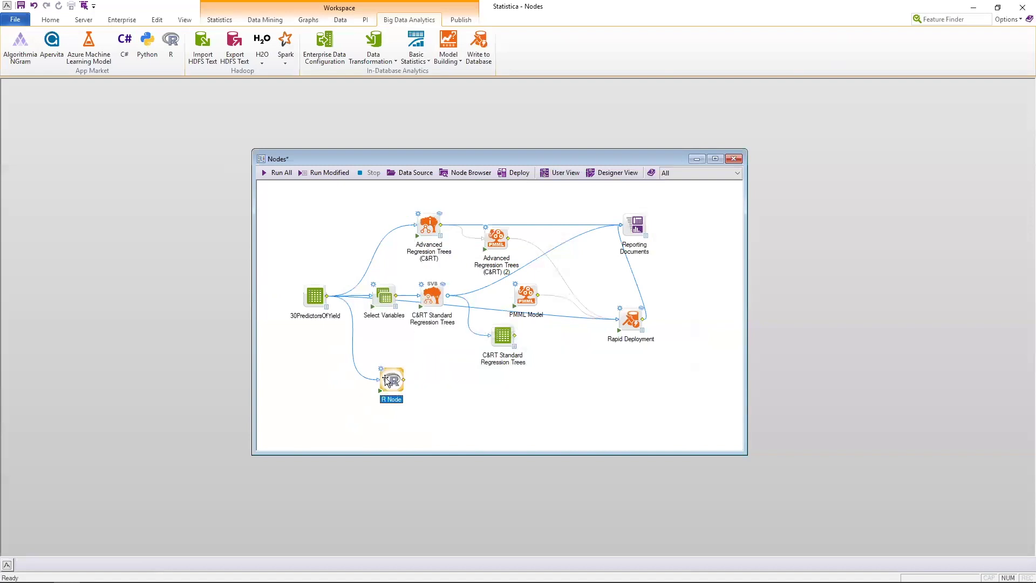
pyautogui.hotkey('alt', 'Tab')
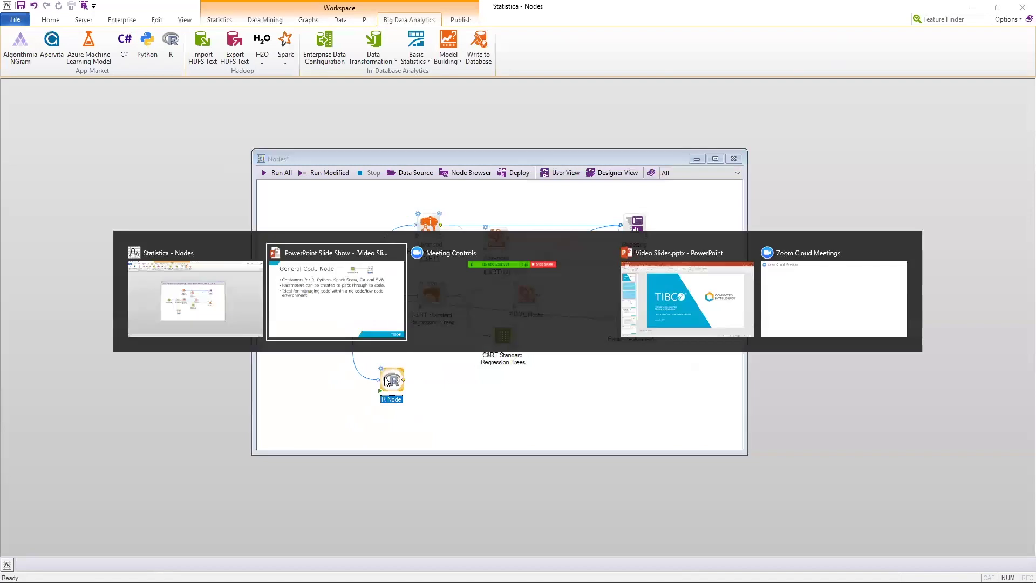
# - Go to the next slide, which shows TIBCO Community at community.tibco.com
pyautogui.press('Right')
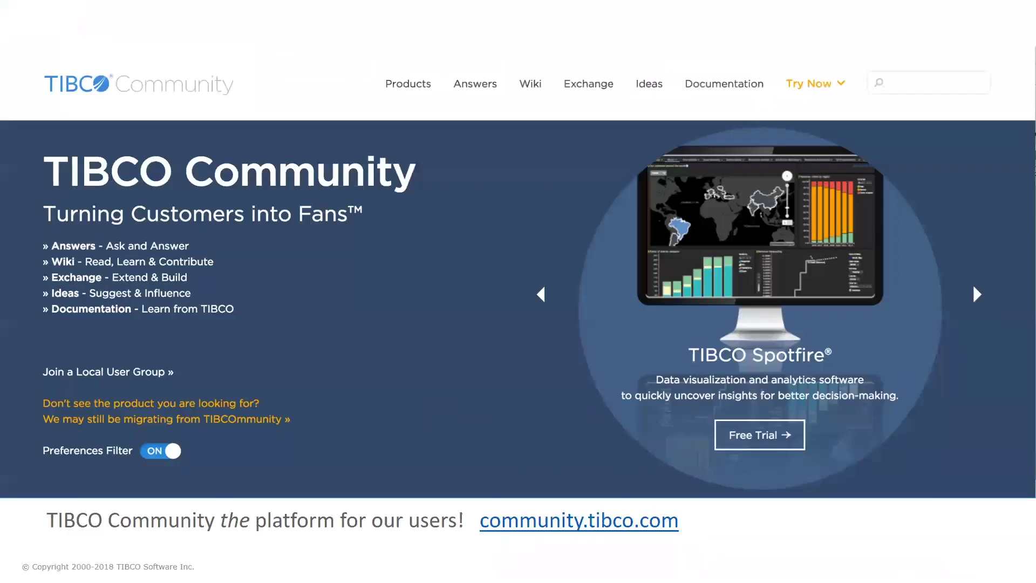